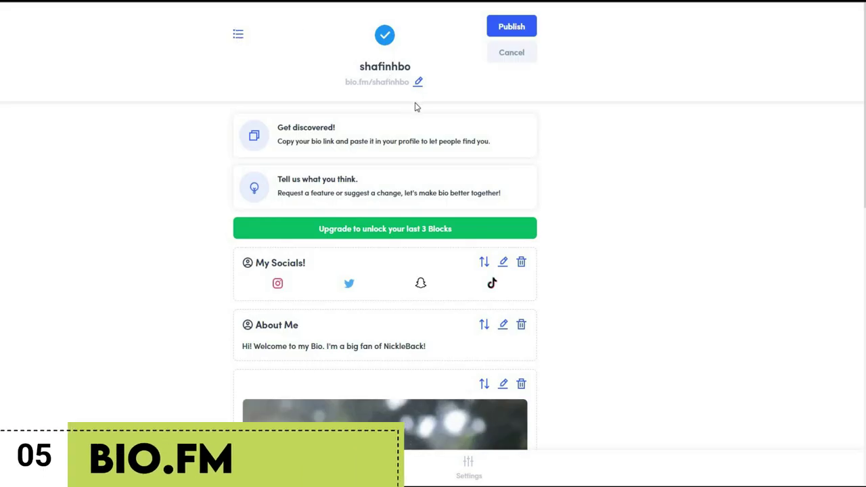
Step: Open an empty content slot on the Bio.fm page and choose the Newsletter Subscribe block
{"action": "scroll", "coordinate": [441, 218], "scroll_direction": "down", "scroll_amount": 2}
{"action": "scroll", "coordinate": [439, 218], "scroll_direction": "down", "scroll_amount": 2}
{"action": "scroll", "coordinate": [426, 216], "scroll_direction": "down", "scroll_amount": 4}
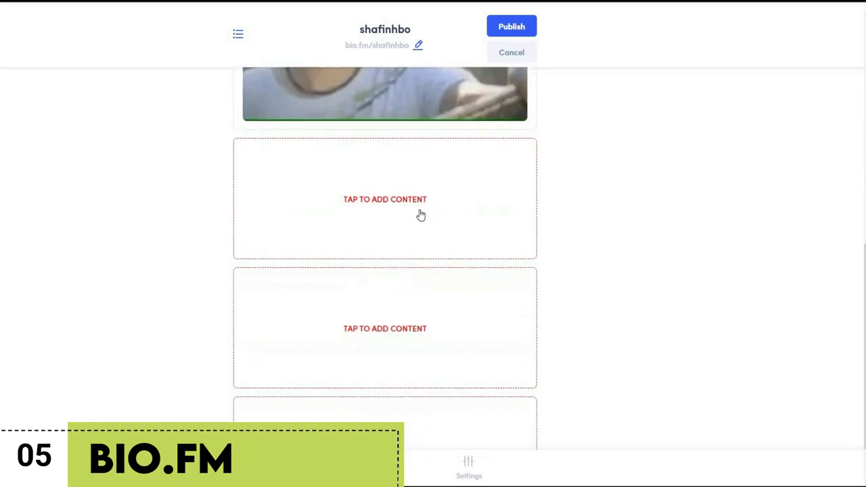
{"action": "scroll", "coordinate": [420, 214], "scroll_direction": "down", "scroll_amount": 1}
{"action": "scroll", "coordinate": [335, 359], "scroll_direction": "up", "scroll_amount": 3}
{"action": "scroll", "coordinate": [341, 329], "scroll_direction": "up", "scroll_amount": 6}
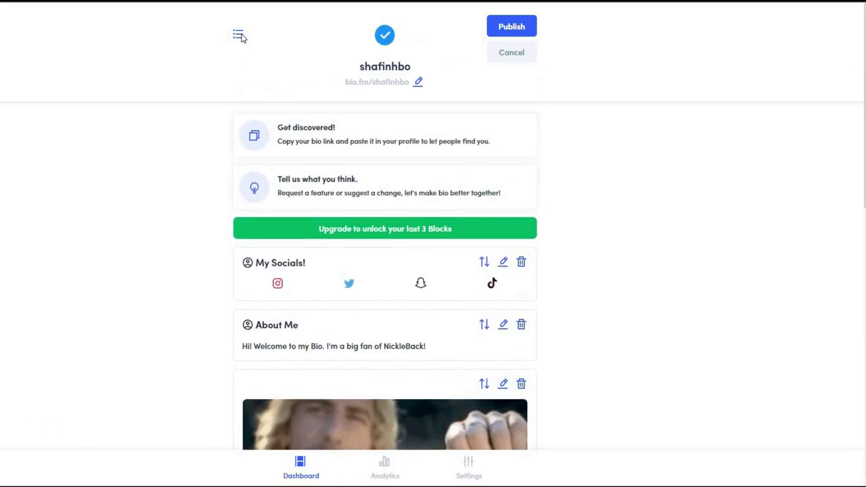
{"action": "left_click", "coordinate": [238, 34]}
{"action": "left_click", "coordinate": [633, 282]}
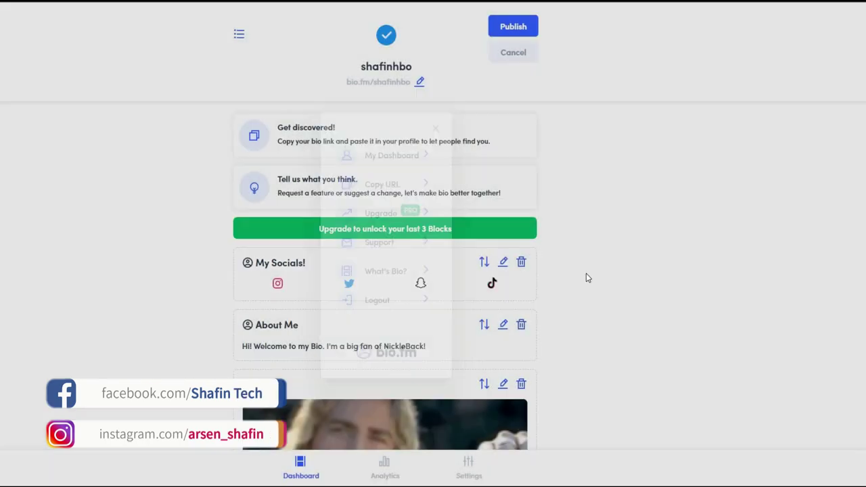
{"action": "scroll", "coordinate": [548, 261], "scroll_direction": "down", "scroll_amount": 3}
{"action": "scroll", "coordinate": [547, 262], "scroll_direction": "down", "scroll_amount": 3}
{"action": "left_click", "coordinate": [350, 147]}
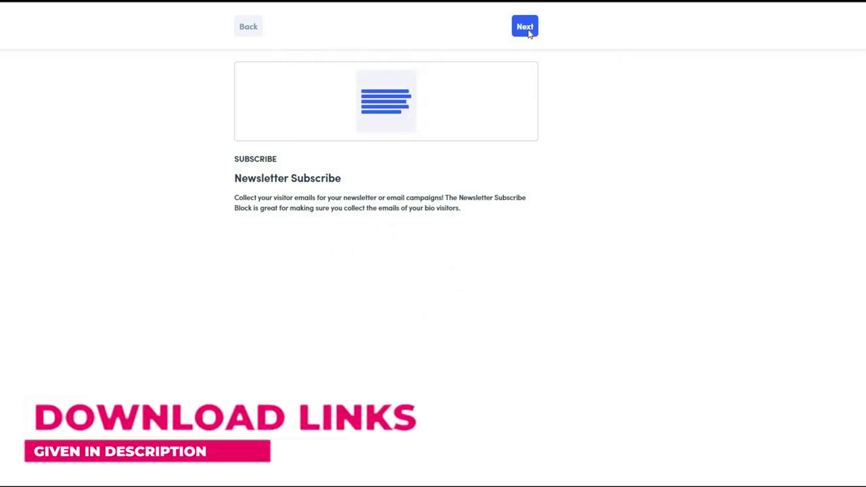
Step: Give the subscribe block the title 'shafin tech' and the campaign name 'Sub'
{"action": "left_click", "coordinate": [522, 29]}
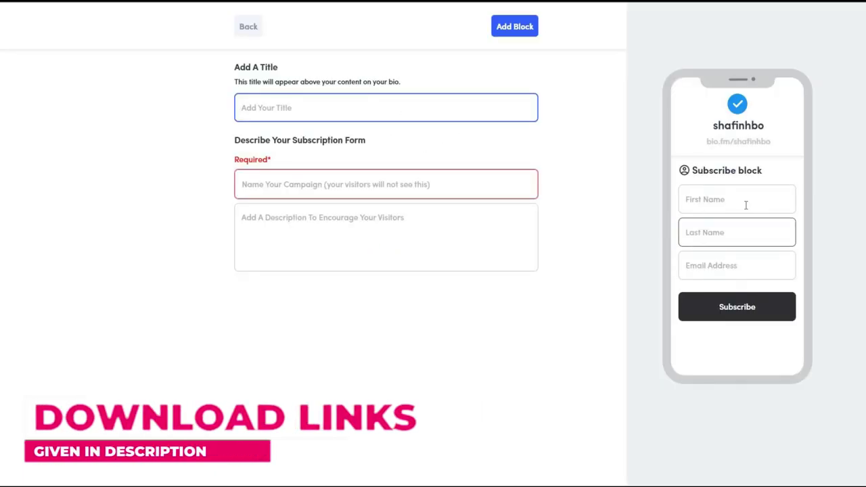
{"action": "left_click", "coordinate": [342, 109]}
{"action": "type", "text": "shafin tech"}
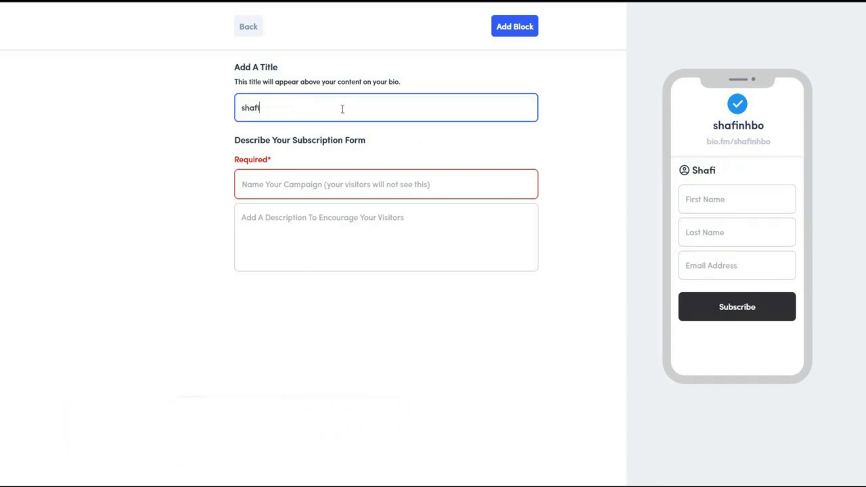
{"action": "left_click", "coordinate": [399, 180]}
{"action": "type", "text": "s"}
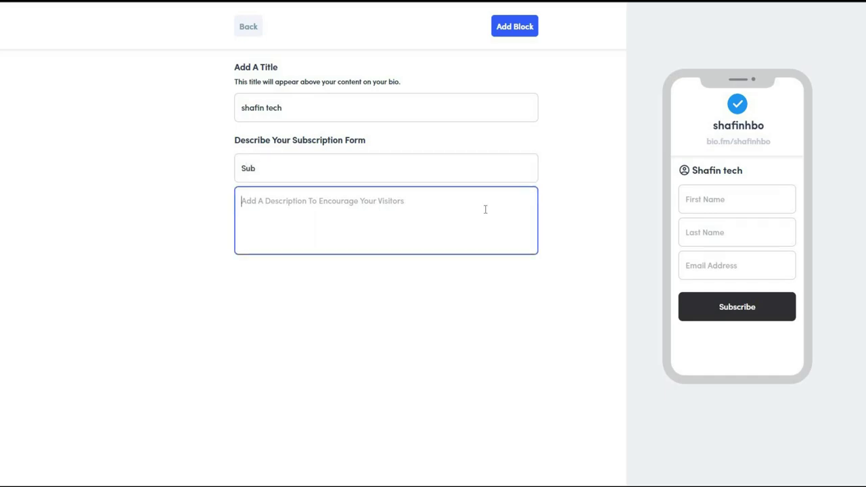
{"action": "type", "text": "its free"}
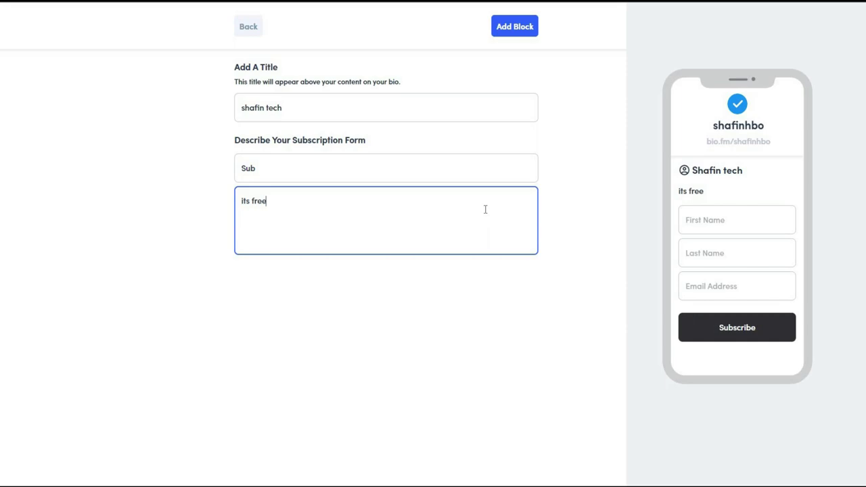
Step: Finish the Bio.fm onboarding tour, copy the bio link, and dismiss the tailored-bio tip
{"action": "left_click", "coordinate": [512, 40]}
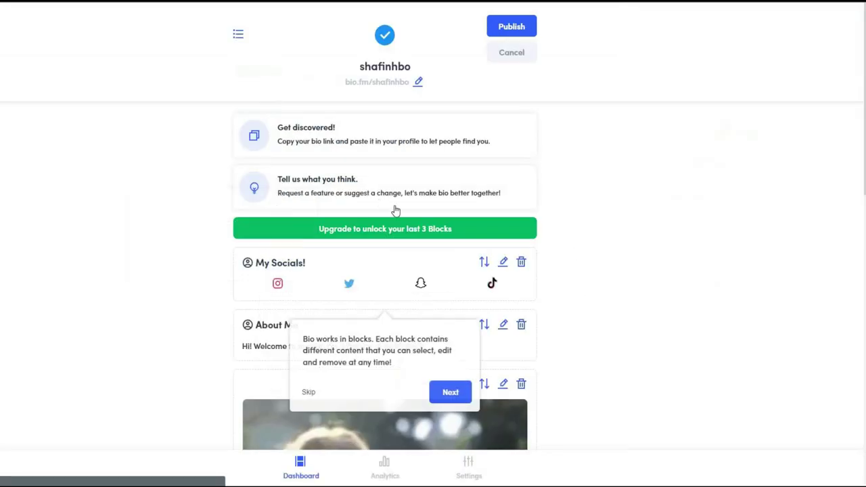
{"action": "left_click", "coordinate": [464, 240]}
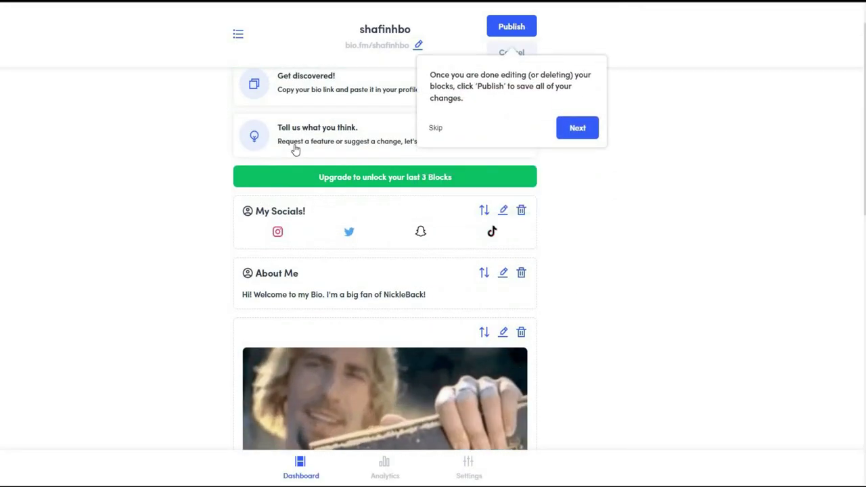
{"action": "left_click", "coordinate": [573, 128]}
{"action": "left_click", "coordinate": [568, 143]}
{"action": "left_click", "coordinate": [533, 416]}
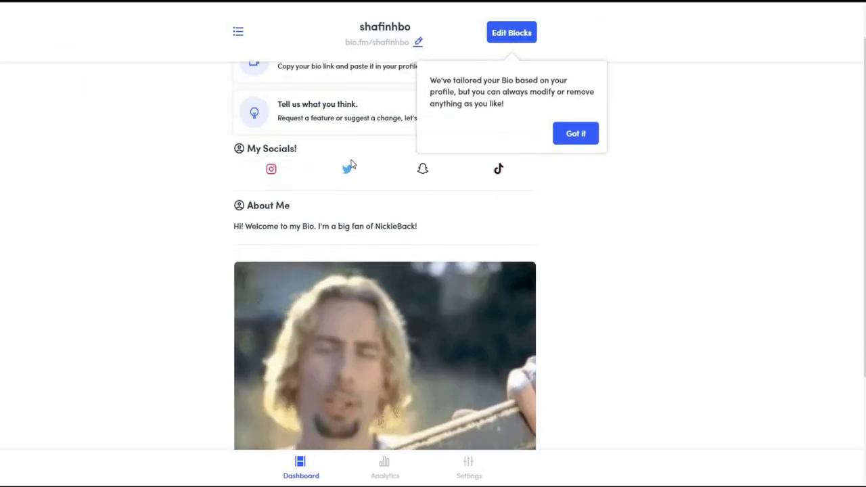
{"action": "scroll", "coordinate": [370, 183], "scroll_direction": "down", "scroll_amount": 3}
{"action": "scroll", "coordinate": [592, 147], "scroll_direction": "up", "scroll_amount": 3}
{"action": "left_click", "coordinate": [578, 130]}
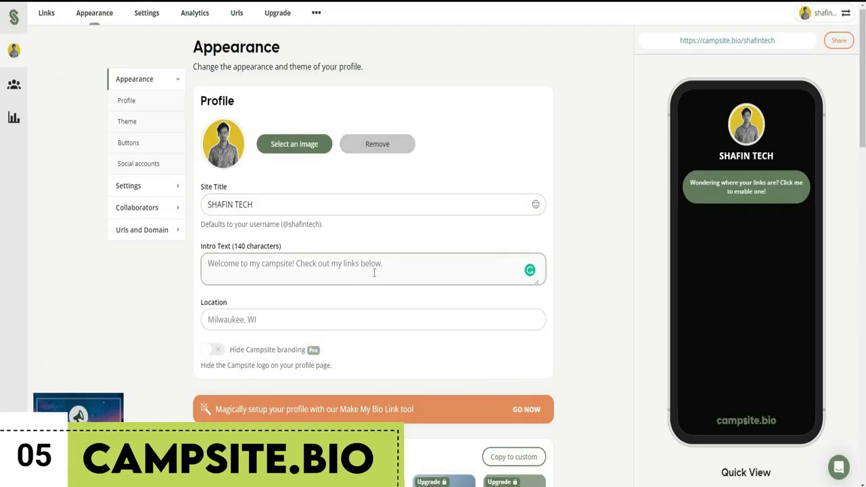
Step: Replace the mistyped Campsite.bio intro text with 'YOUTUBER'
{"action": "type", "text": "SGDS"}
{"action": "key", "text": "ctrl+a"}
{"action": "key", "text": "BackSpace"}
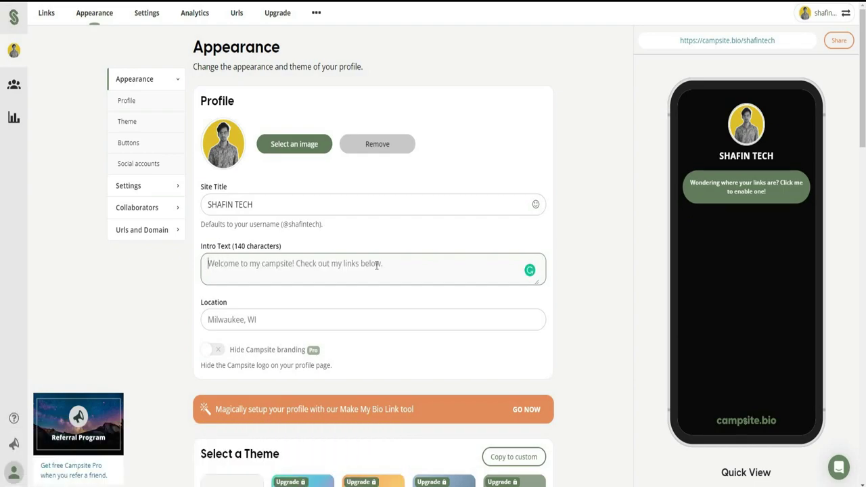
{"action": "type", "text": "YOUTUBER"}
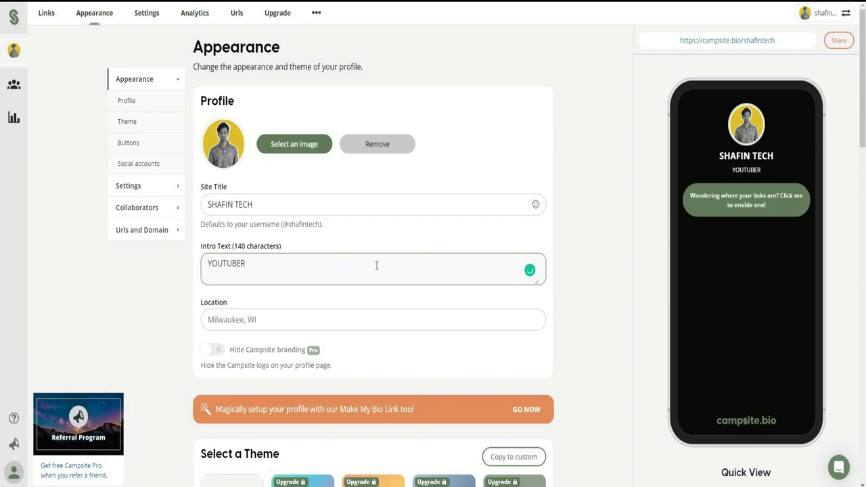
{"action": "left_click", "coordinate": [256, 316]}
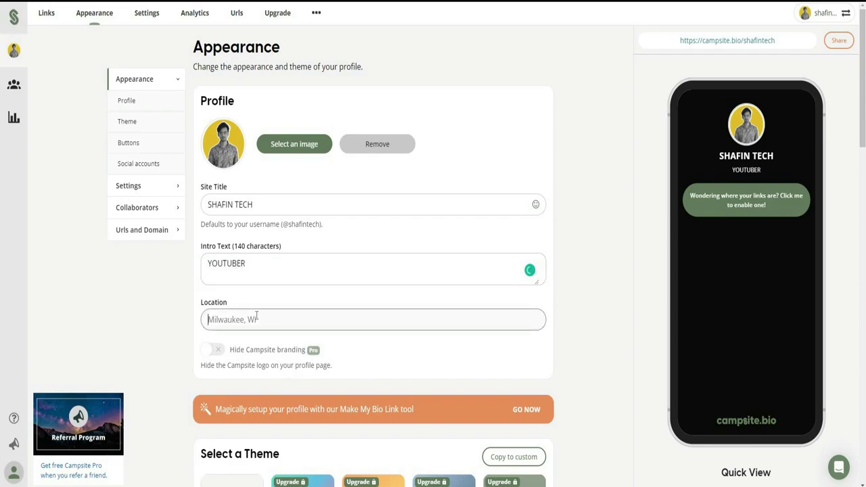
Step: Enter 'USA' as the profile location and try the Summer theme
{"action": "type", "text": "USA"}
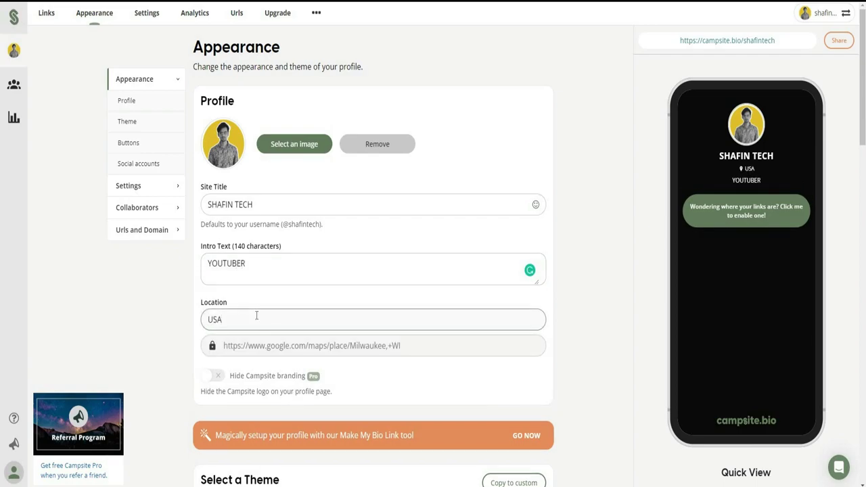
{"action": "scroll", "coordinate": [335, 329], "scroll_direction": "down", "scroll_amount": 1}
{"action": "scroll", "coordinate": [334, 329], "scroll_direction": "down", "scroll_amount": 2}
{"action": "scroll", "coordinate": [363, 336], "scroll_direction": "down", "scroll_amount": 2}
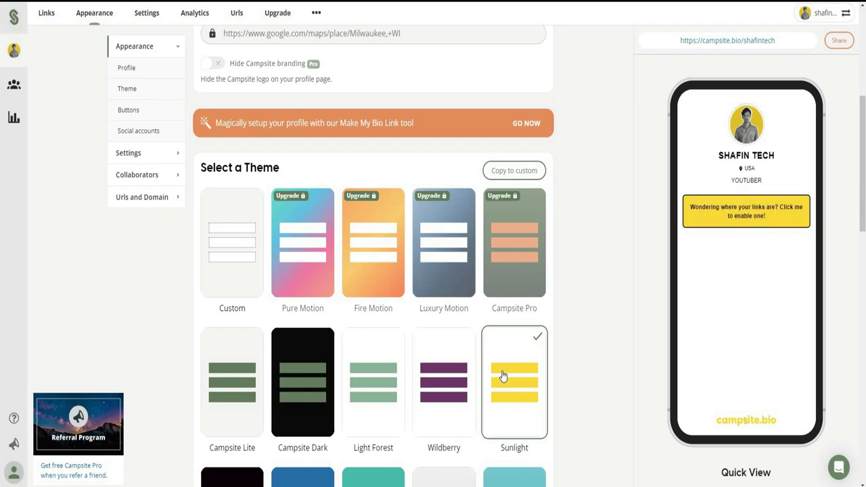
{"action": "scroll", "coordinate": [387, 376], "scroll_direction": "down", "scroll_amount": 2}
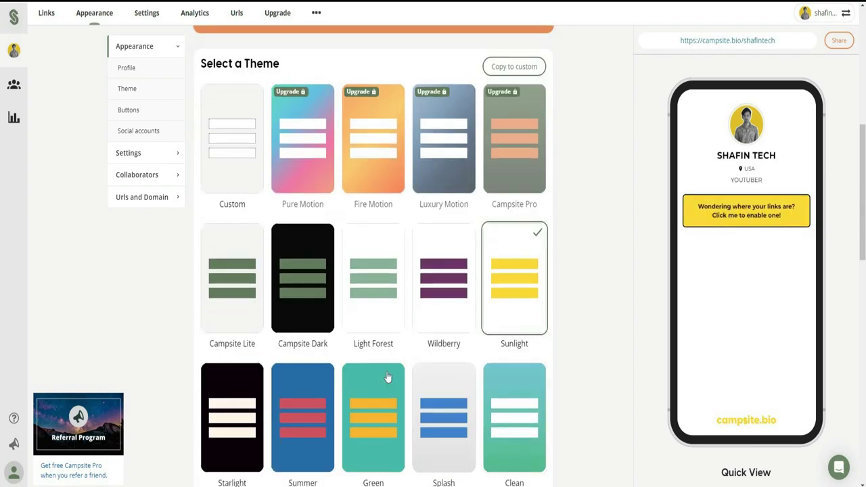
{"action": "left_click", "coordinate": [316, 432]}
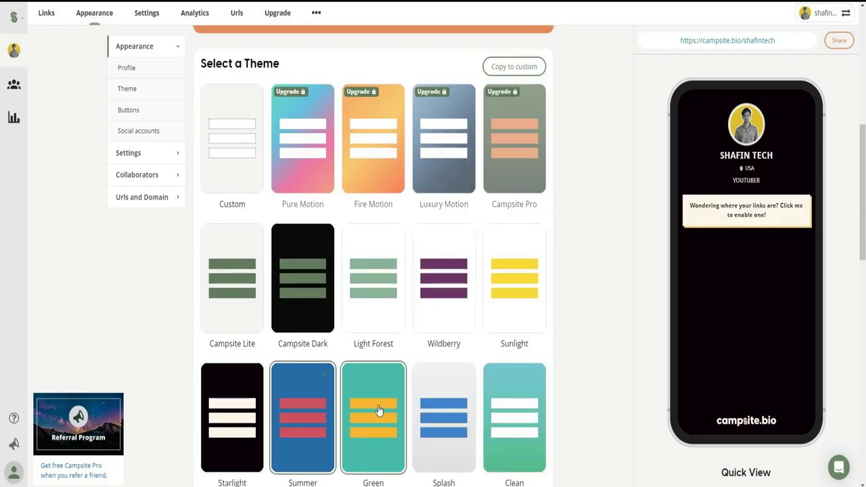
Step: Switch to the Light Sketch theme and hide the profile image
{"action": "scroll", "coordinate": [381, 416], "scroll_direction": "up", "scroll_amount": 3}
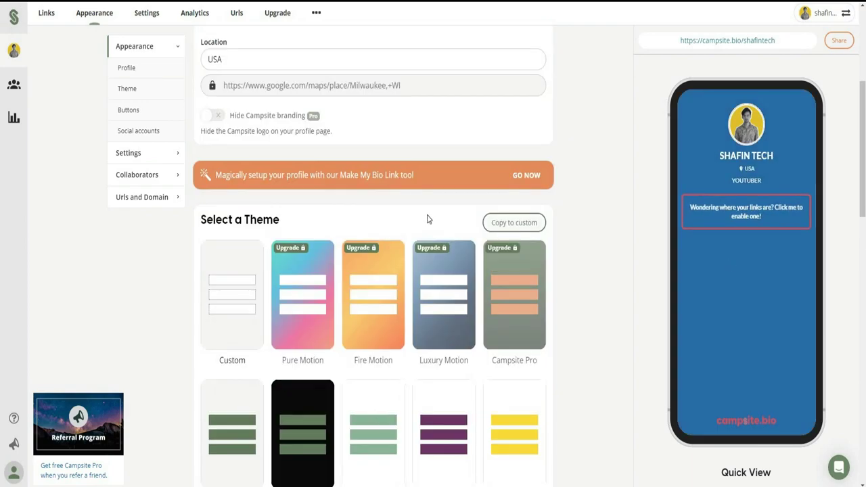
{"action": "scroll", "coordinate": [351, 250], "scroll_direction": "down", "scroll_amount": 6}
{"action": "scroll", "coordinate": [440, 266], "scroll_direction": "down", "scroll_amount": 3}
{"action": "left_click", "coordinate": [441, 266]}
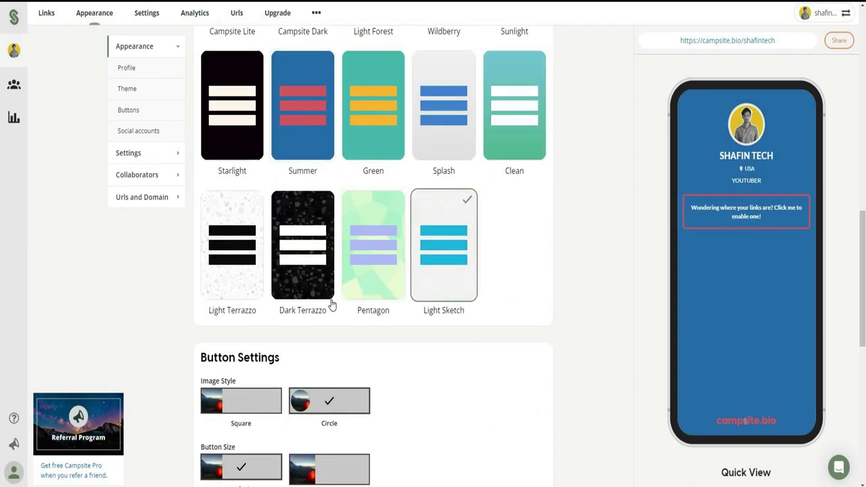
{"action": "scroll", "coordinate": [251, 304], "scroll_direction": "down", "scroll_amount": 2}
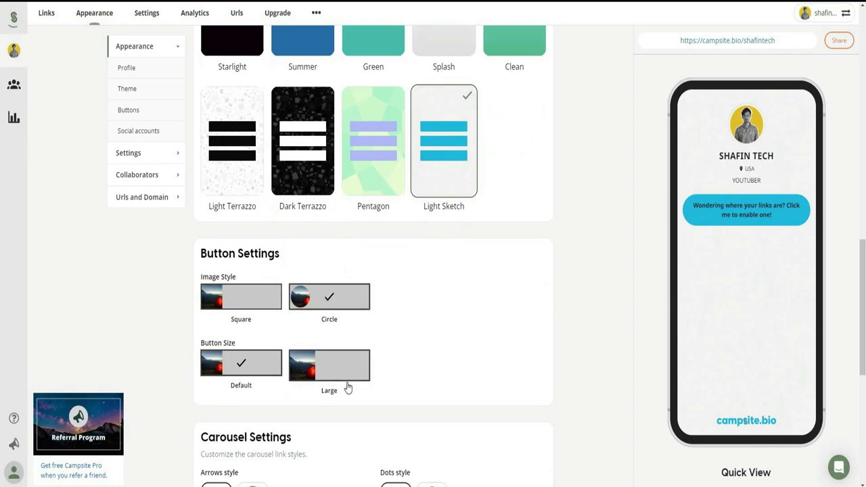
{"action": "scroll", "coordinate": [273, 366], "scroll_direction": "down", "scroll_amount": 3}
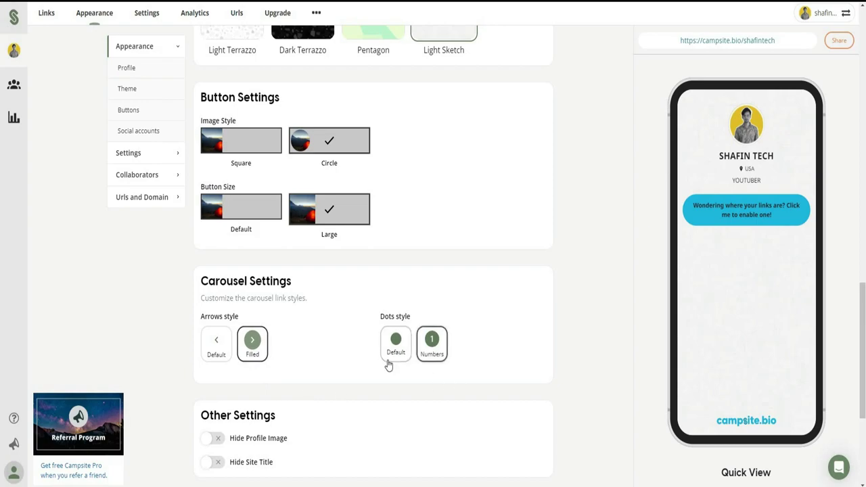
{"action": "scroll", "coordinate": [257, 359], "scroll_direction": "down", "scroll_amount": 2}
{"action": "left_click", "coordinate": [214, 334]}
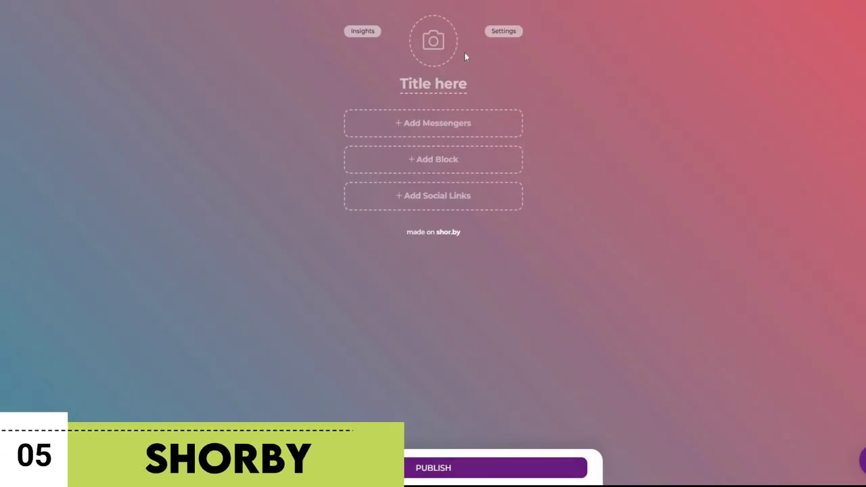
{"action": "left_click", "coordinate": [423, 45]}
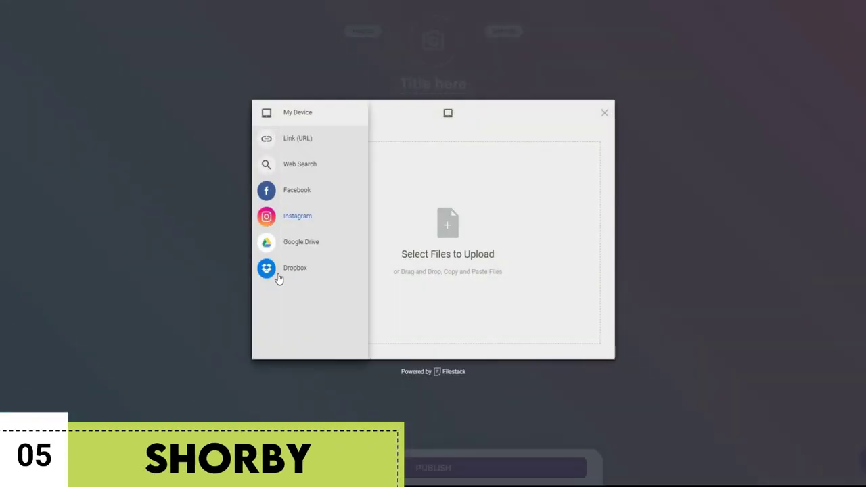
{"action": "left_click", "coordinate": [445, 235]}
{"action": "scroll", "coordinate": [462, 194], "scroll_direction": "down", "scroll_amount": 5}
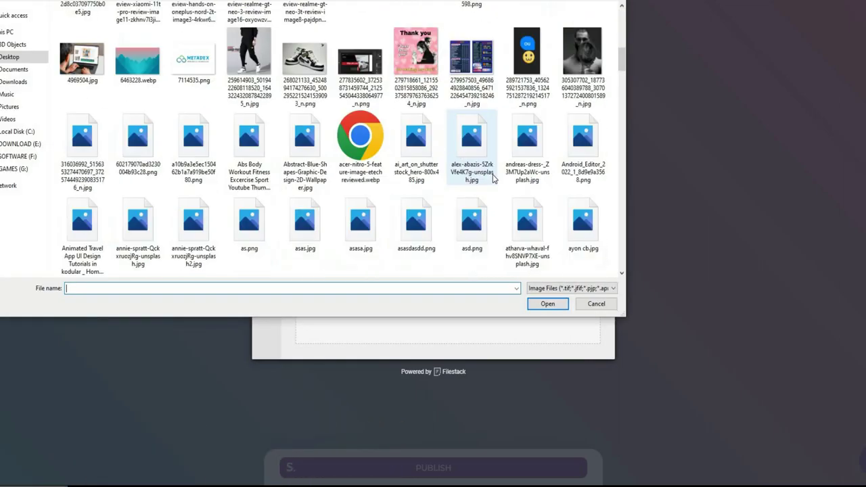
{"action": "scroll", "coordinate": [499, 187], "scroll_direction": "down", "scroll_amount": 5}
{"action": "scroll", "coordinate": [368, 193], "scroll_direction": "down", "scroll_amount": 5}
{"action": "scroll", "coordinate": [266, 180], "scroll_direction": "down", "scroll_amount": 3}
{"action": "scroll", "coordinate": [266, 180], "scroll_direction": "down", "scroll_amount": 3}
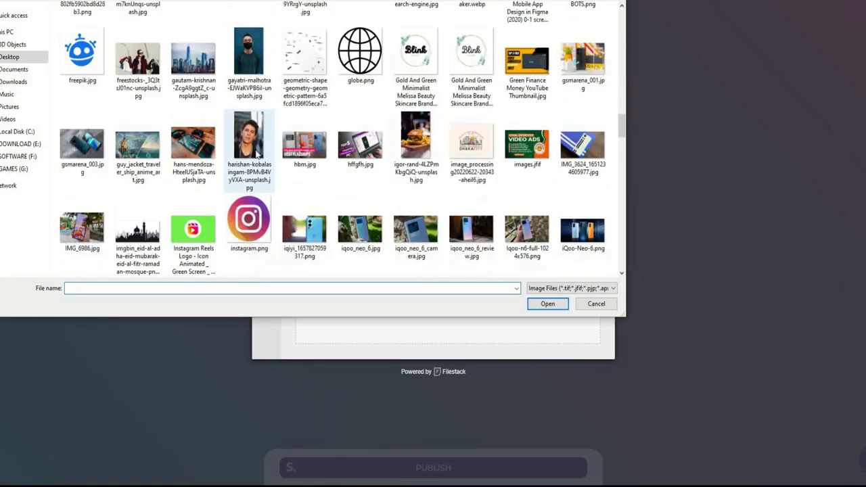
{"action": "scroll", "coordinate": [257, 162], "scroll_direction": "down", "scroll_amount": 3}
{"action": "scroll", "coordinate": [366, 166], "scroll_direction": "down", "scroll_amount": 3}
{"action": "scroll", "coordinate": [435, 211], "scroll_direction": "down", "scroll_amount": 3}
{"action": "scroll", "coordinate": [435, 211], "scroll_direction": "down", "scroll_amount": 3}
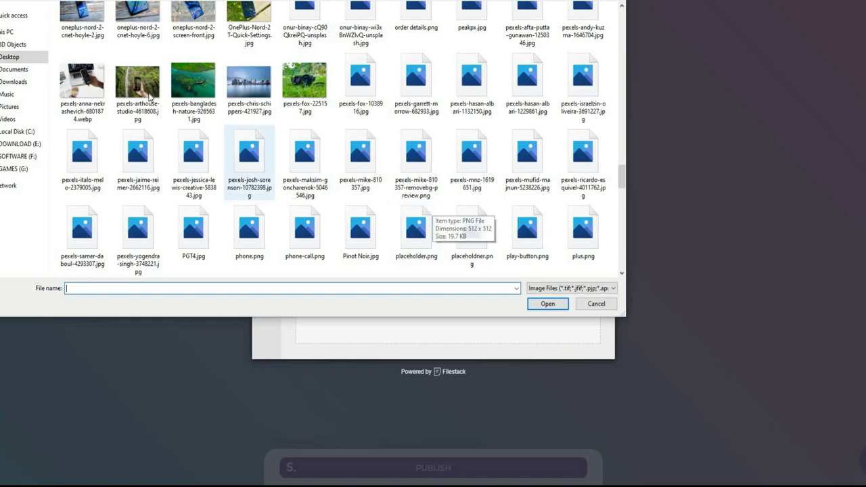
{"action": "double_click", "coordinate": [138, 85]}
Step: After the size error, choose the yellow-background portrait and upload the cropped photo
{"action": "left_click", "coordinate": [431, 195]}
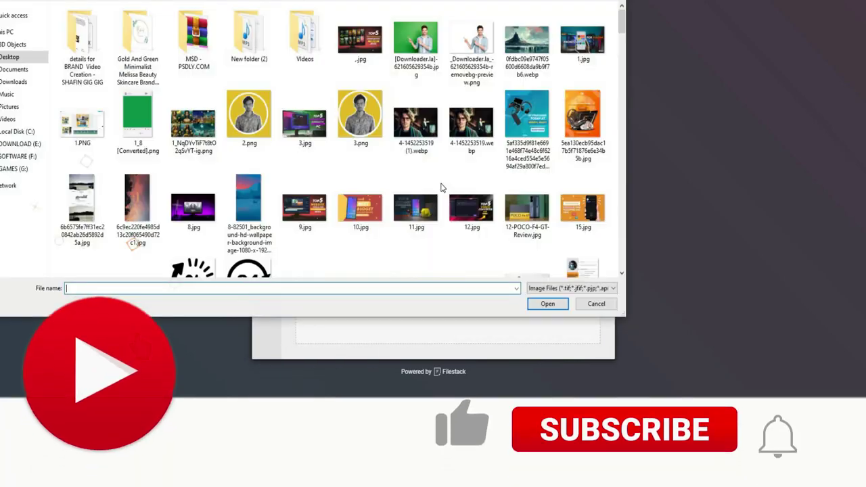
{"action": "scroll", "coordinate": [437, 190], "scroll_direction": "down", "scroll_amount": 5}
{"action": "scroll", "coordinate": [437, 189], "scroll_direction": "up", "scroll_amount": 5}
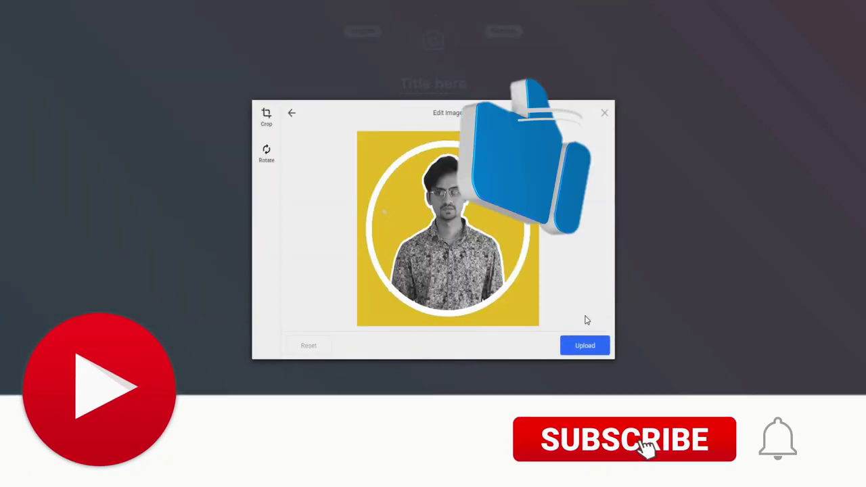
{"action": "left_click", "coordinate": [582, 345]}
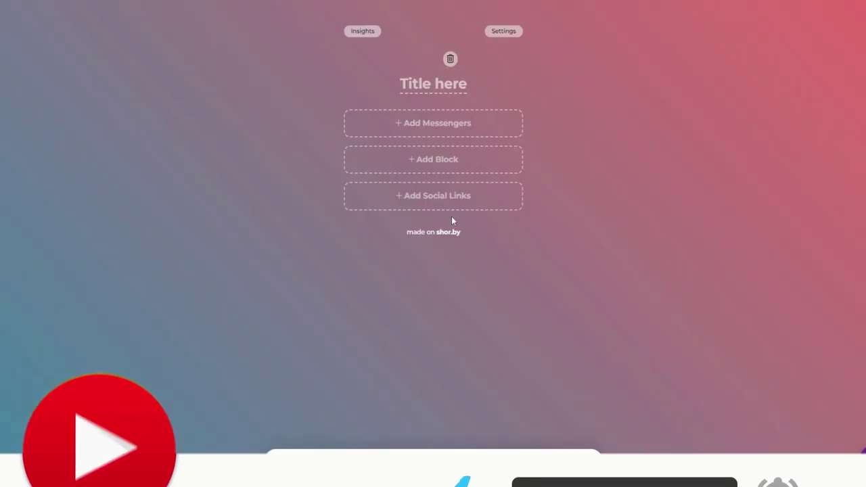
Step: Change the Shorby page title to 'SHAFIN TECH'
{"action": "left_click", "coordinate": [424, 89]}
{"action": "type", "text": "SHAFIN"}
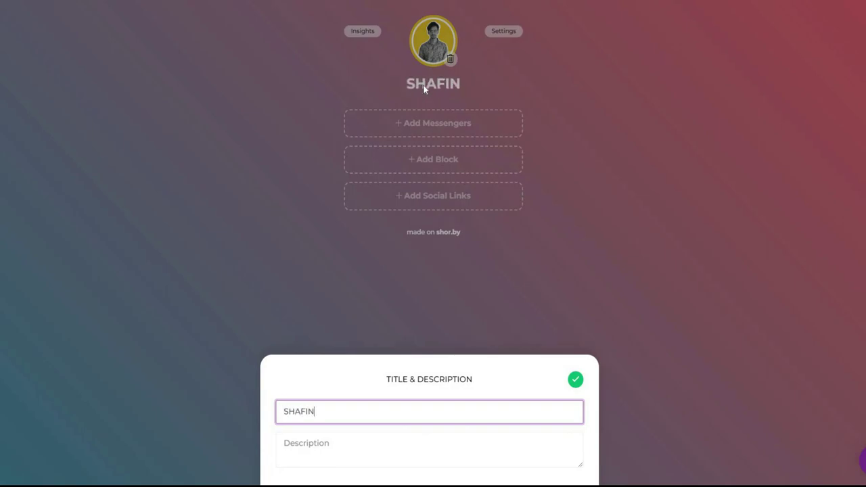
{"action": "type", "text": " TECH"}
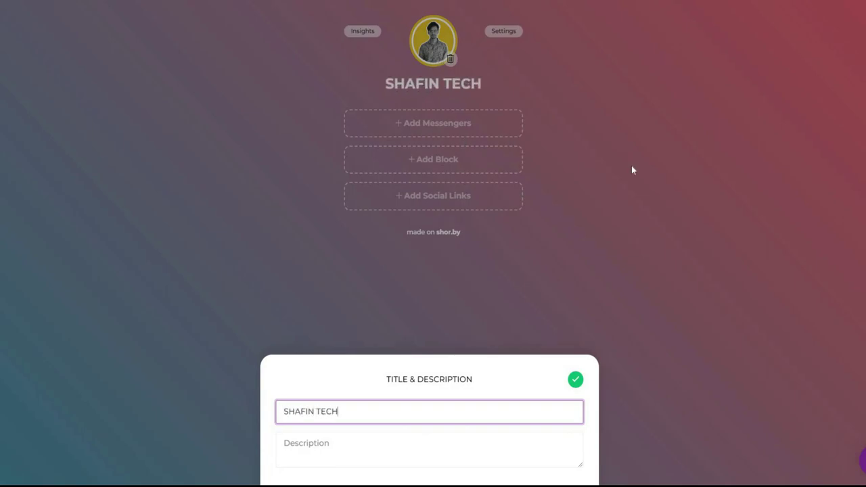
{"action": "left_click", "coordinate": [624, 219]}
Step: Browse the messenger contact fields (Messenger, Telegram, Skype, Viber, phone, email) without saving any
{"action": "left_click", "coordinate": [403, 122]}
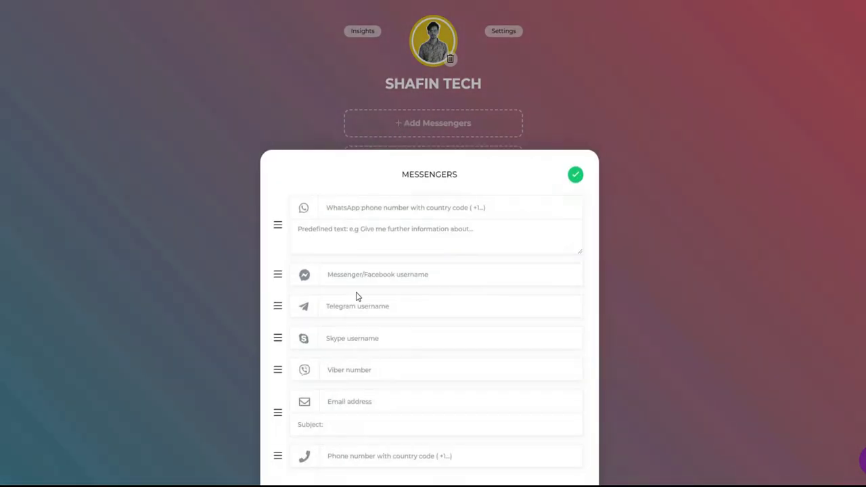
{"action": "left_click", "coordinate": [408, 410]}
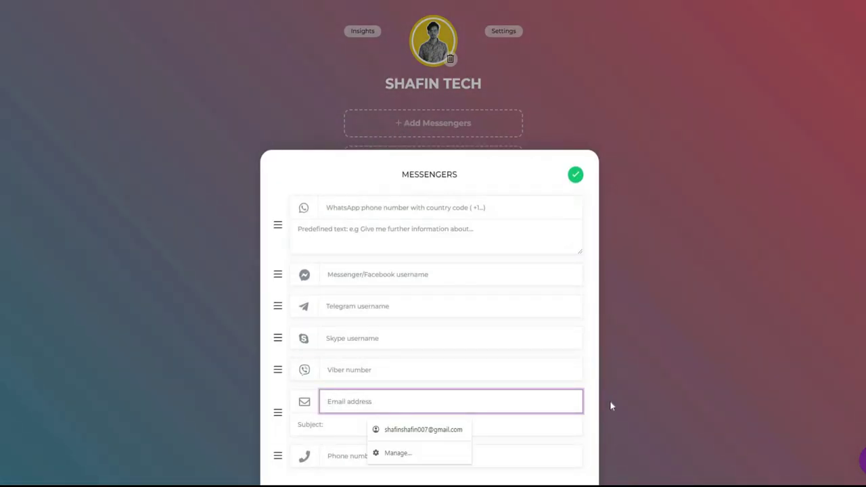
{"action": "left_click", "coordinate": [503, 454]}
{"action": "left_click", "coordinate": [528, 393]}
{"action": "left_click", "coordinate": [511, 376]}
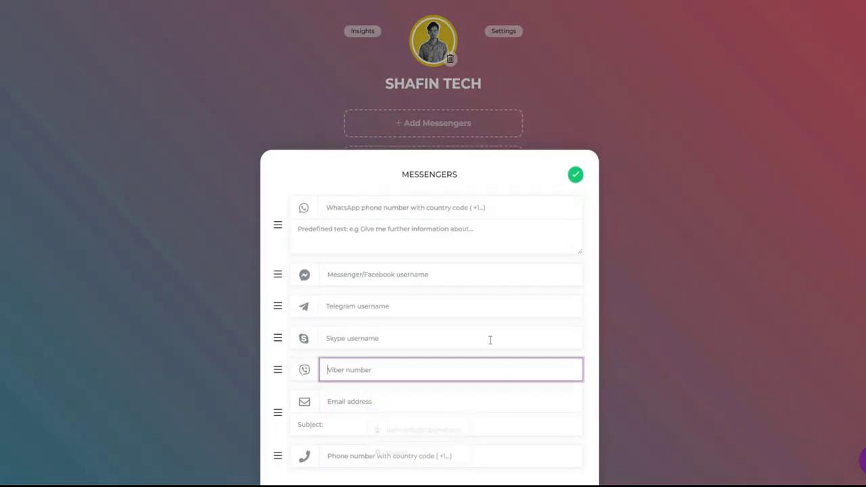
{"action": "left_click", "coordinate": [487, 338]}
{"action": "left_click", "coordinate": [467, 313]}
{"action": "left_click", "coordinate": [519, 277]}
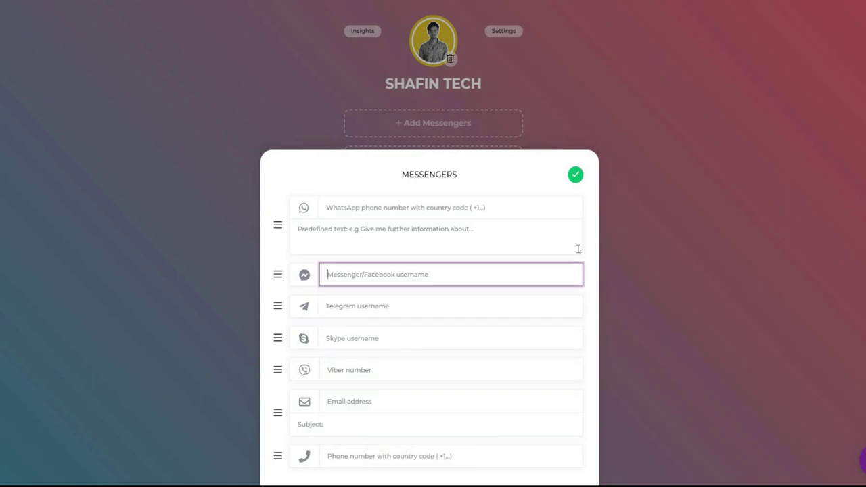
{"action": "left_click", "coordinate": [722, 274]}
Step: Add a button/card link block titled 'SHAFIN TECG WEB' for the blog
{"action": "left_click", "coordinate": [455, 167]}
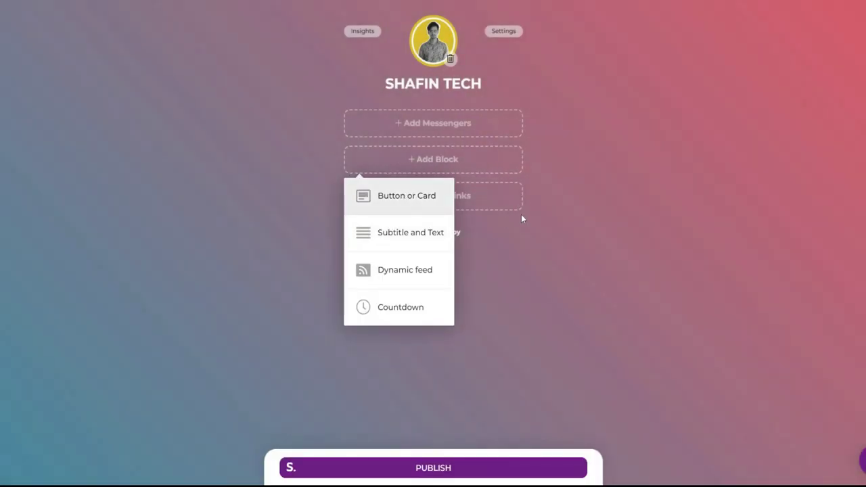
{"action": "left_click", "coordinate": [406, 196]}
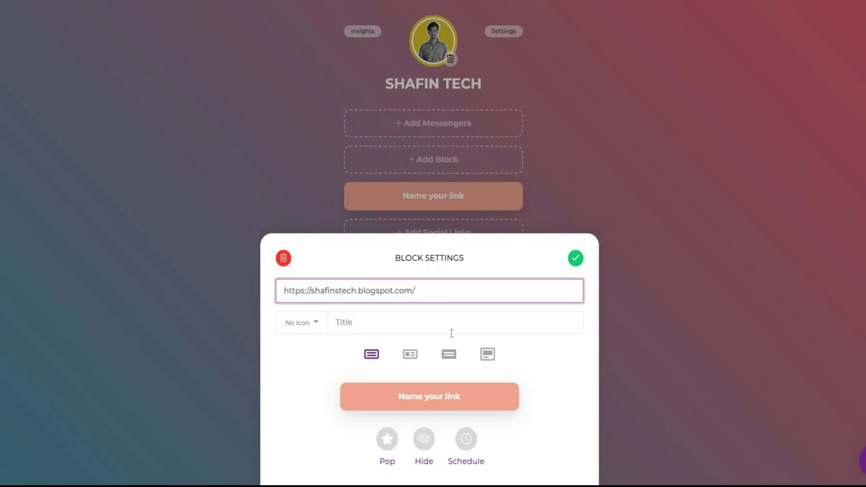
{"action": "left_click", "coordinate": [451, 330]}
{"action": "type", "text": "SHAFIN TECG WEB"}
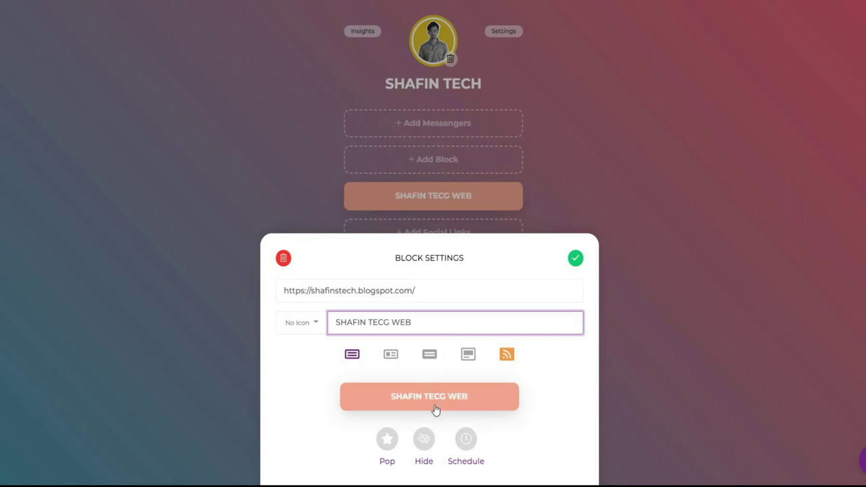
{"action": "left_click", "coordinate": [506, 362]}
Step: Try the image-card layouts, turn the block into a dynamic feed, and review its layout and item options
{"action": "left_click", "coordinate": [405, 355]}
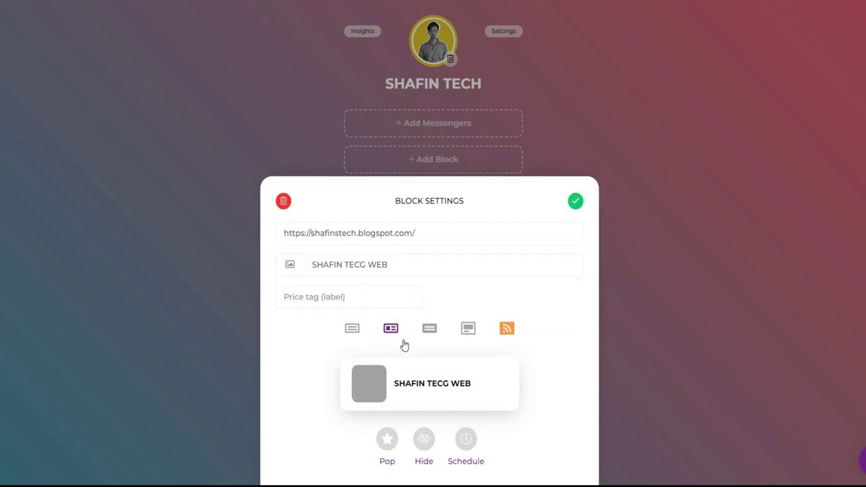
{"action": "left_click", "coordinate": [428, 328]}
{"action": "left_click", "coordinate": [468, 328]}
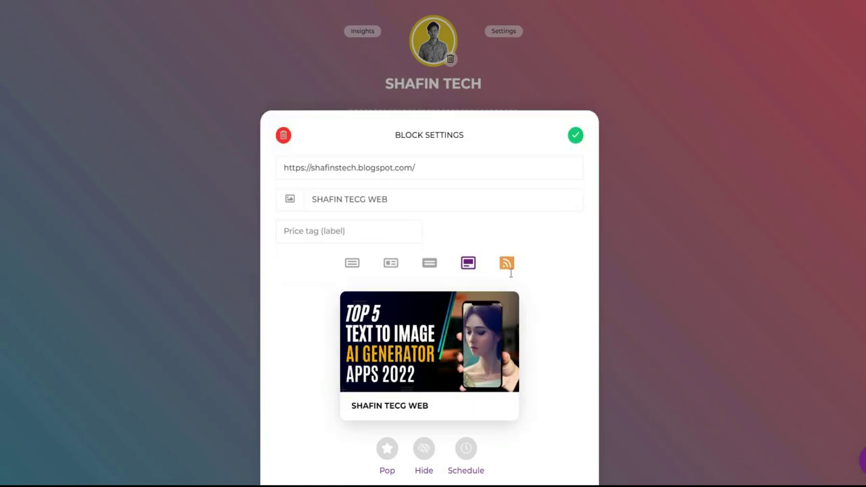
{"action": "left_click", "coordinate": [507, 260]}
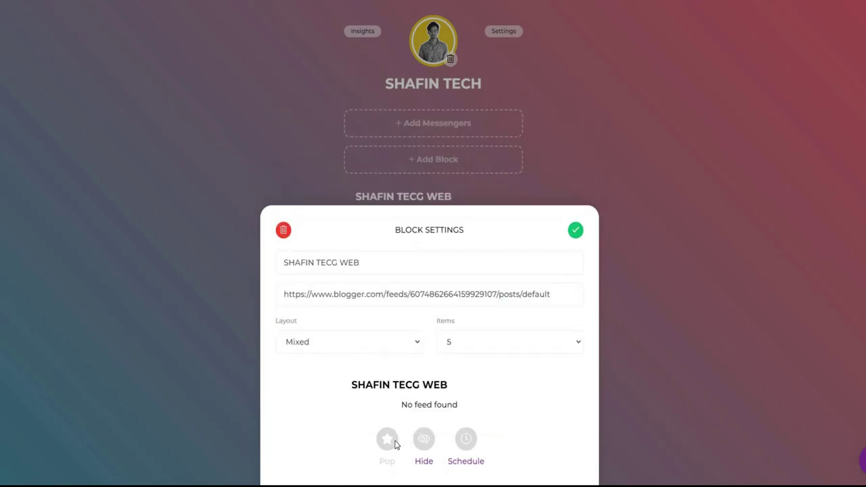
{"action": "left_click", "coordinate": [378, 348]}
{"action": "left_click", "coordinate": [506, 341]}
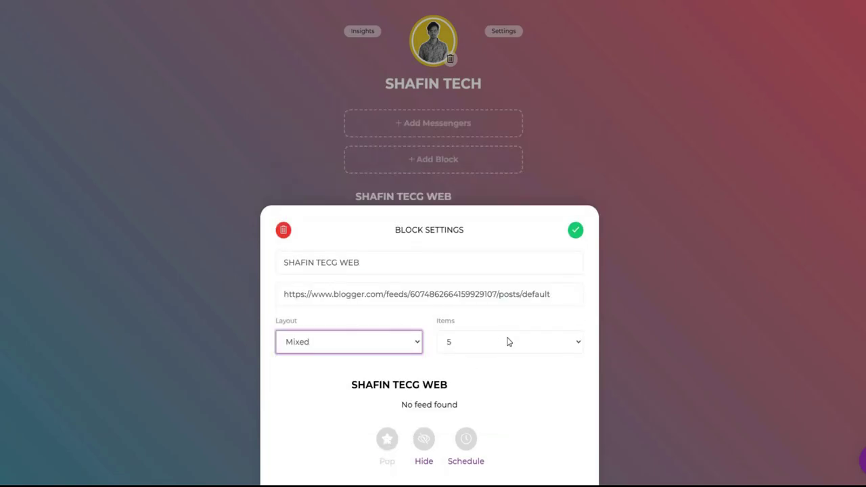
{"action": "left_click", "coordinate": [558, 217]}
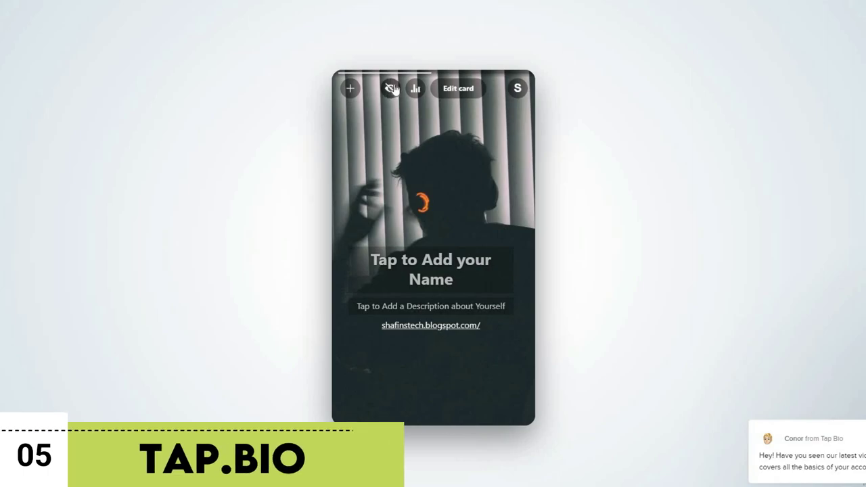
Step: Look through Tap.bio's card types list, then view the page's visitor statistics
{"action": "left_click", "coordinate": [352, 89]}
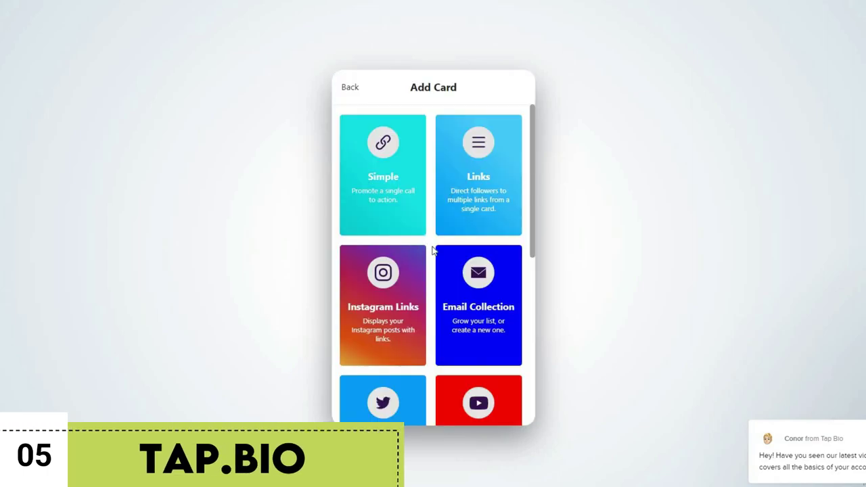
{"action": "scroll", "coordinate": [436, 254], "scroll_direction": "down", "scroll_amount": 5}
{"action": "scroll", "coordinate": [436, 253], "scroll_direction": "up", "scroll_amount": 3}
{"action": "scroll", "coordinate": [437, 253], "scroll_direction": "up", "scroll_amount": 2}
{"action": "left_click", "coordinate": [350, 88]}
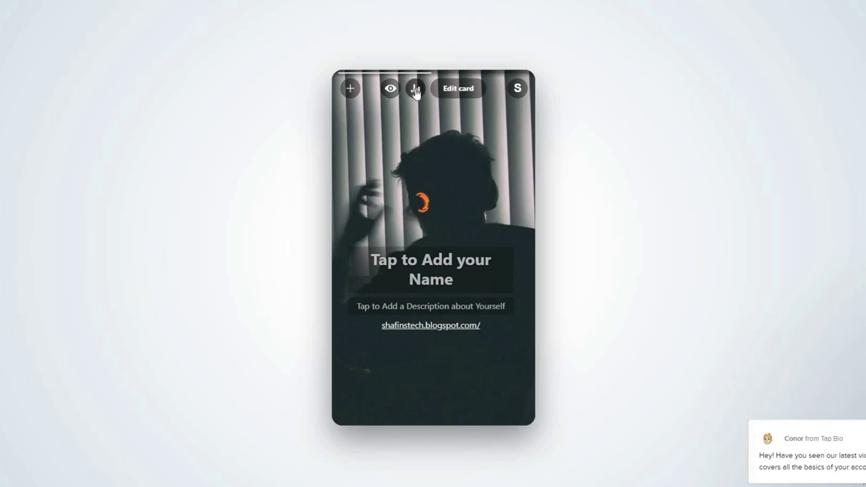
{"action": "left_click", "coordinate": [415, 90]}
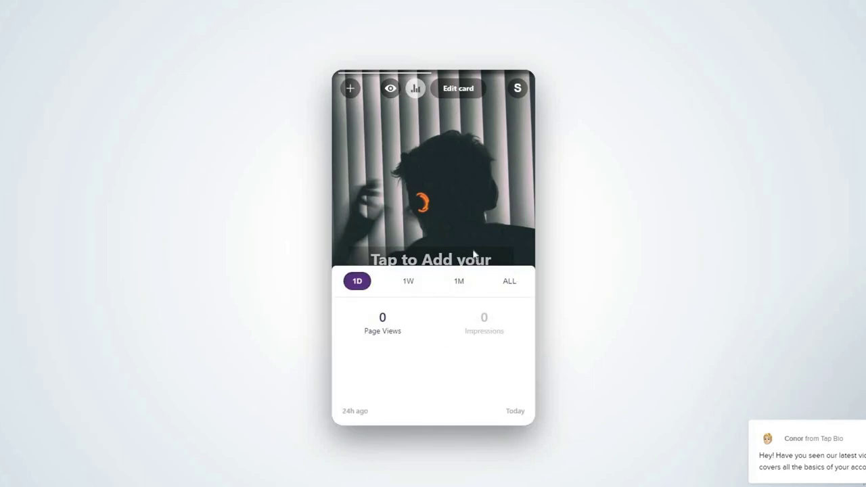
Step: Replace the profile card photo with the aerial snowy-mountain image and save the crop
{"action": "left_click", "coordinate": [474, 254]}
{"action": "left_click", "coordinate": [420, 278]}
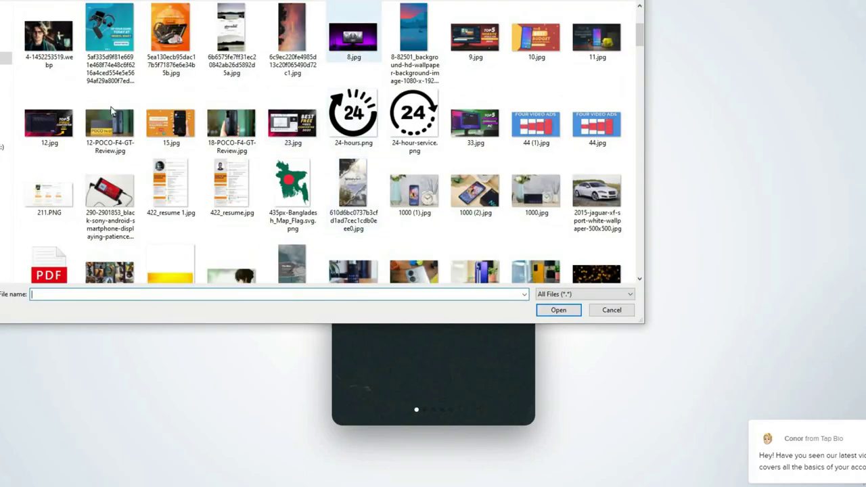
{"action": "scroll", "coordinate": [112, 110], "scroll_direction": "down", "scroll_amount": 3}
{"action": "scroll", "coordinate": [257, 193], "scroll_direction": "down", "scroll_amount": 3}
{"action": "scroll", "coordinate": [195, 224], "scroll_direction": "down", "scroll_amount": 2}
{"action": "double_click", "coordinate": [168, 79]}
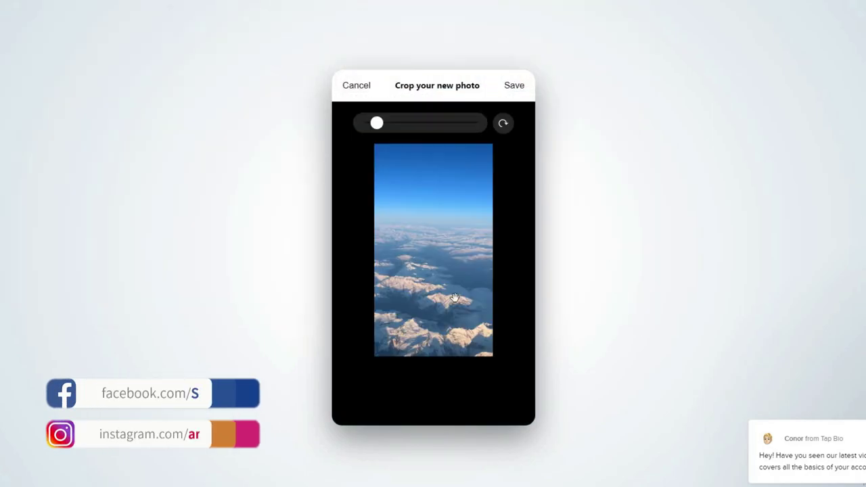
{"action": "mouse_move", "coordinate": [377, 122]}
{"action": "left_mouse_down"}
{"action": "mouse_move", "coordinate": [402, 122]}
{"action": "mouse_move", "coordinate": [371, 122]}
{"action": "left_mouse_up"}
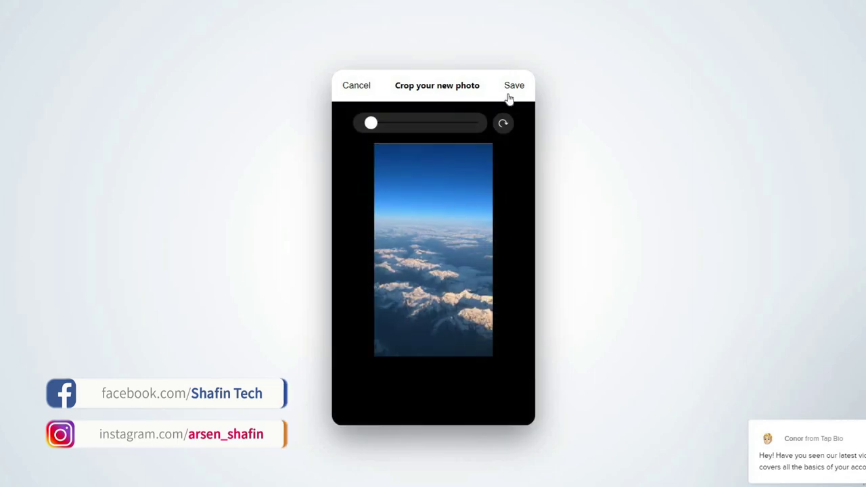
{"action": "left_click", "coordinate": [510, 96]}
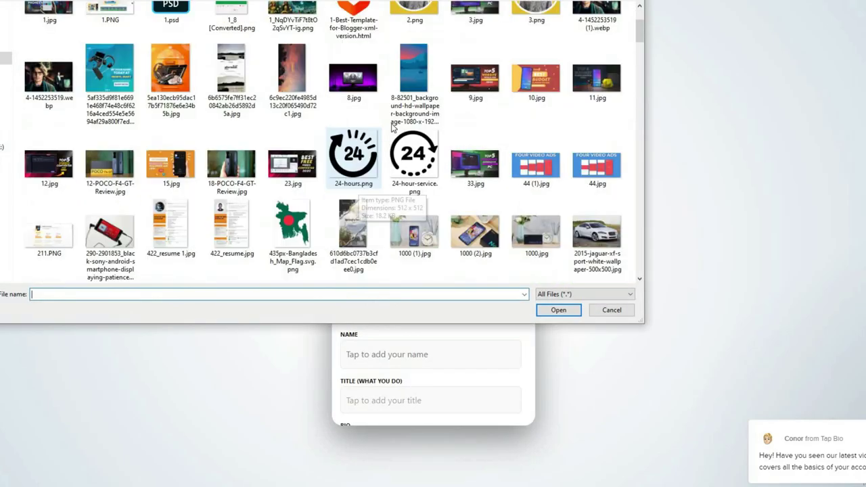
Step: Upload a new avatar and set the profile name to 'Shafin Tech'
{"action": "double_click", "coordinate": [412, 145]}
{"action": "scroll", "coordinate": [465, 302], "scroll_direction": "down", "scroll_amount": 2}
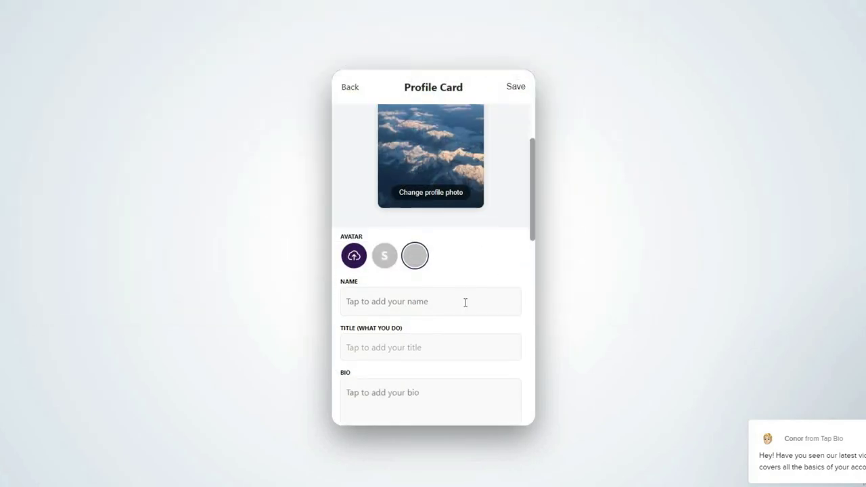
{"action": "scroll", "coordinate": [460, 301], "scroll_direction": "up", "scroll_amount": 3}
{"action": "scroll", "coordinate": [462, 350], "scroll_direction": "down", "scroll_amount": 3}
{"action": "left_click", "coordinate": [520, 312]}
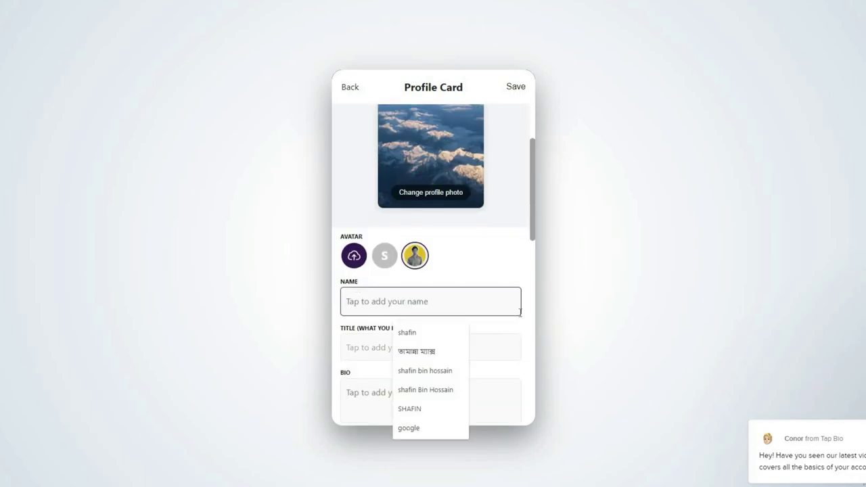
{"action": "type", "text": "Shafin"}
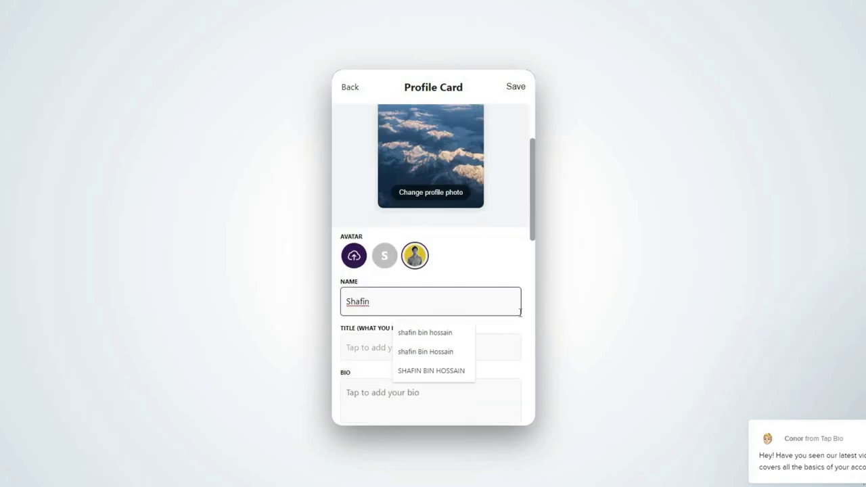
{"action": "type", "text": " Tech"}
{"action": "left_click", "coordinate": [398, 354]}
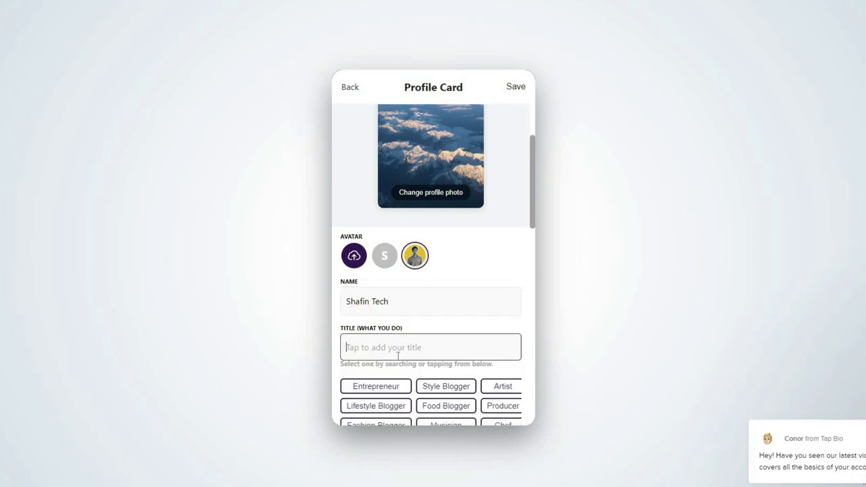
Step: Write the profile bio 'Hey Guys Welcome'
{"action": "scroll", "coordinate": [381, 358], "scroll_direction": "down", "scroll_amount": 1}
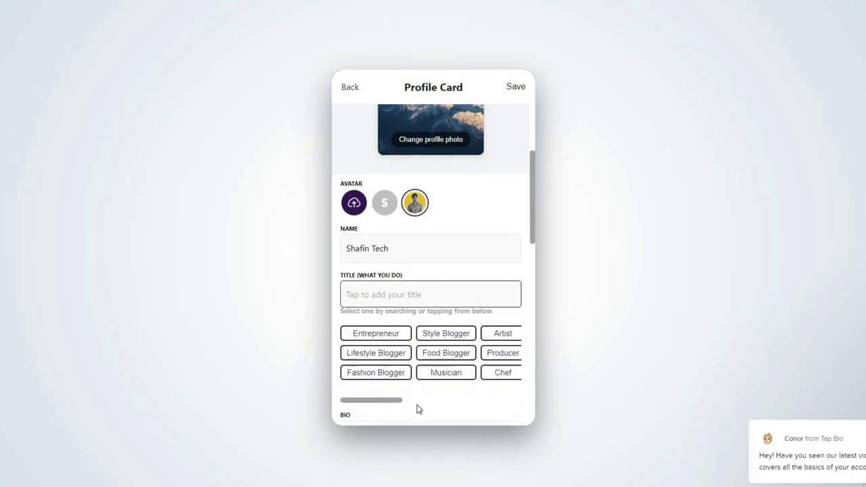
{"action": "scroll", "coordinate": [416, 409], "scroll_direction": "right", "scroll_amount": 5}
{"action": "left_click", "coordinate": [464, 332]}
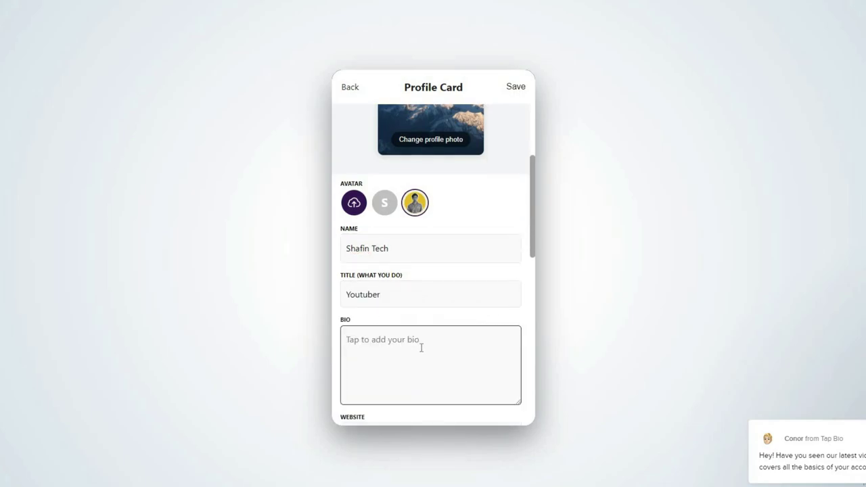
{"action": "type", "text": "Hey Guys"}
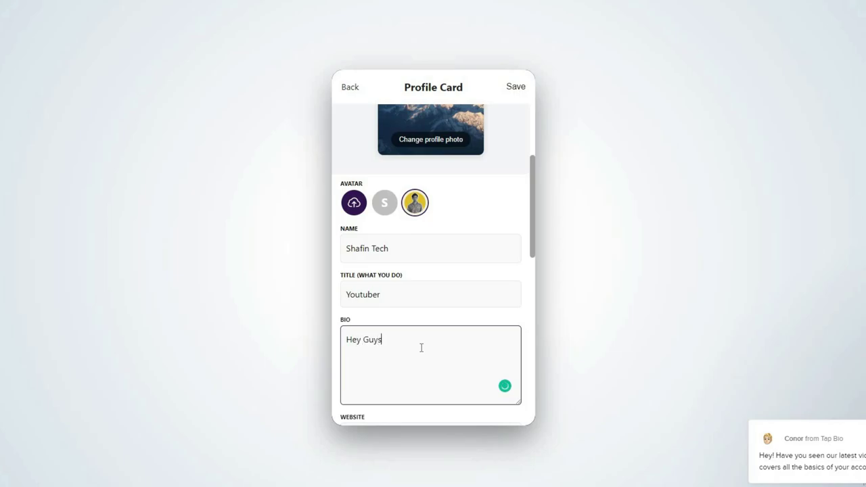
{"action": "type", "text": " Welcome"}
{"action": "scroll", "coordinate": [418, 327], "scroll_direction": "down", "scroll_amount": 3}
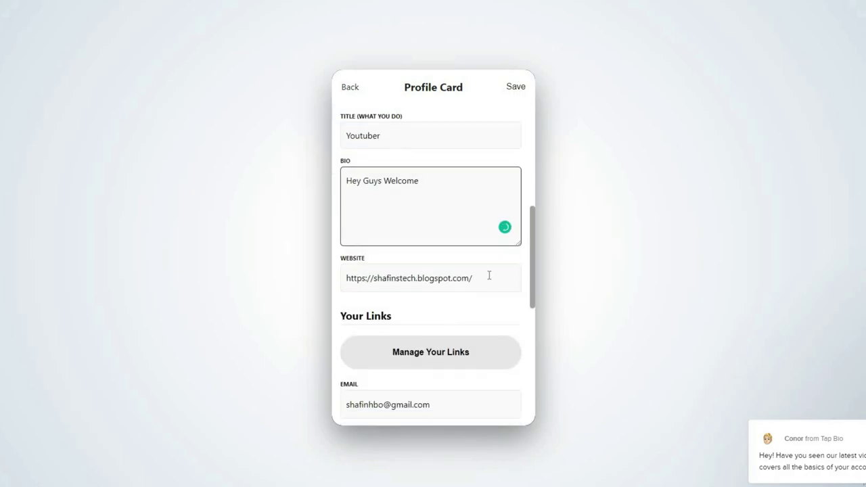
Step: Check the website and tags fields, then save the profile card
{"action": "left_click", "coordinate": [489, 272]}
{"action": "scroll", "coordinate": [460, 356], "scroll_direction": "down", "scroll_amount": 1}
{"action": "scroll", "coordinate": [400, 336], "scroll_direction": "down", "scroll_amount": 2}
{"action": "scroll", "coordinate": [403, 280], "scroll_direction": "down", "scroll_amount": 1}
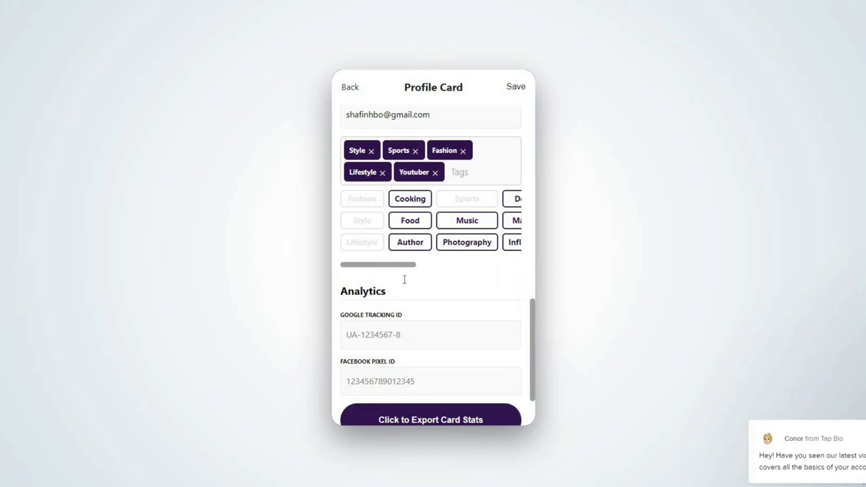
{"action": "scroll", "coordinate": [394, 310], "scroll_direction": "down", "scroll_amount": 1}
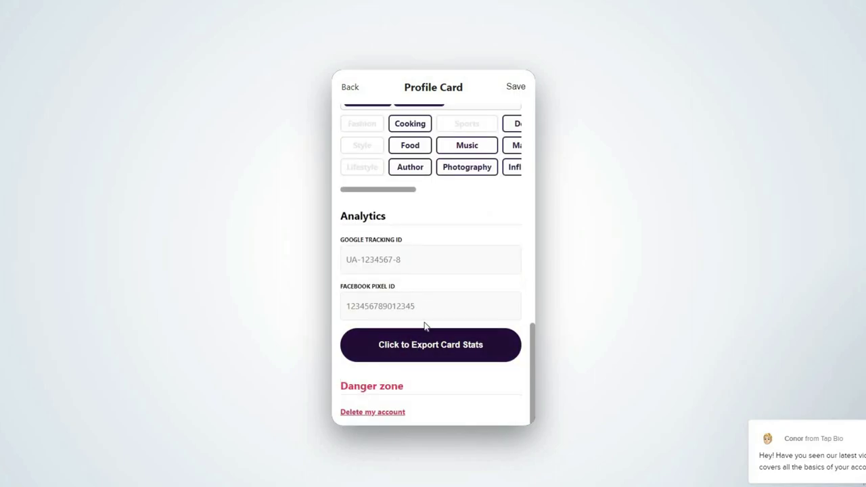
{"action": "scroll", "coordinate": [425, 324], "scroll_direction": "up", "scroll_amount": 4}
{"action": "scroll", "coordinate": [460, 228], "scroll_direction": "up", "scroll_amount": 5}
{"action": "left_click", "coordinate": [515, 87]}
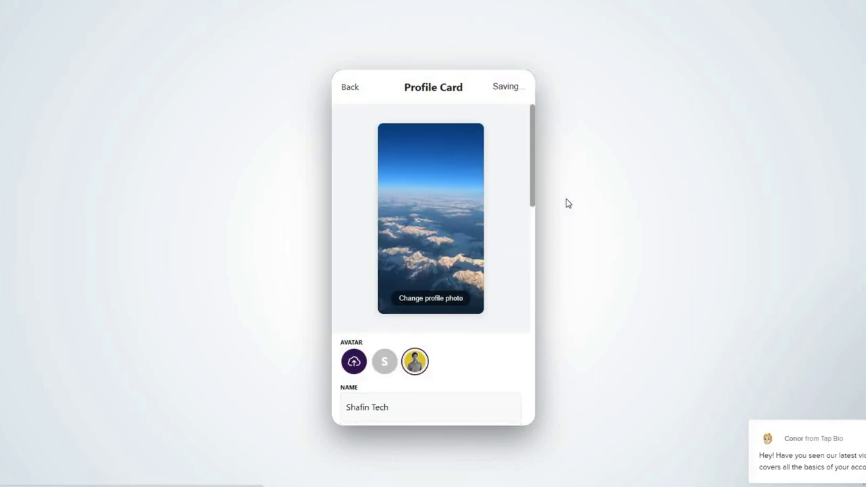
Step: Browse the Bio link template grid and choose the grey headphones-themed template
{"action": "left_click", "coordinate": [415, 90]}
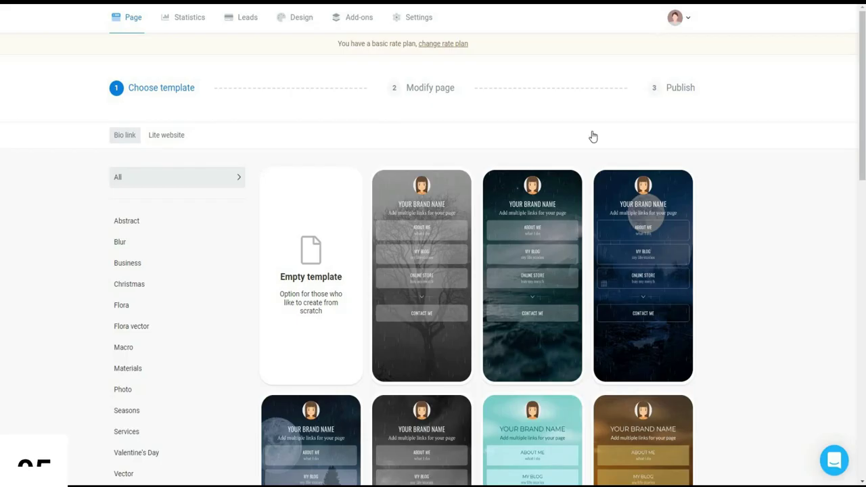
{"action": "scroll", "coordinate": [609, 136], "scroll_direction": "down", "scroll_amount": 5}
{"action": "scroll", "coordinate": [654, 136], "scroll_direction": "down", "scroll_amount": 3}
{"action": "scroll", "coordinate": [657, 135], "scroll_direction": "down", "scroll_amount": 2}
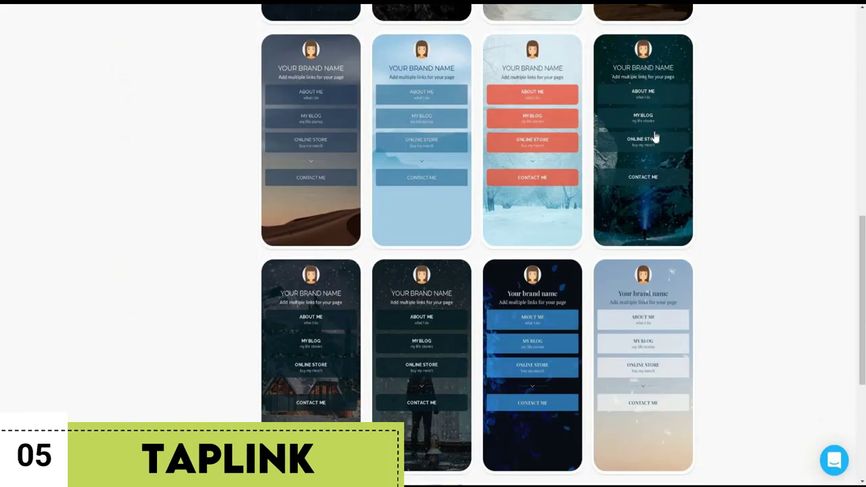
{"action": "scroll", "coordinate": [473, 169], "scroll_direction": "down", "scroll_amount": 3}
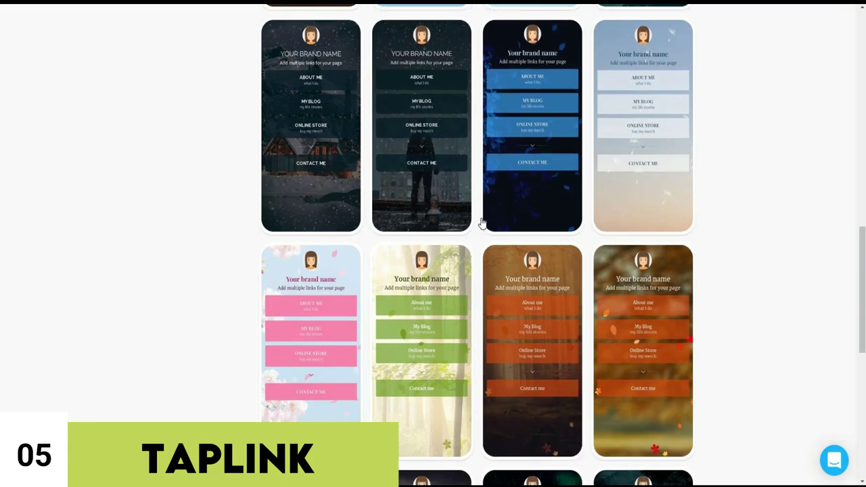
{"action": "scroll", "coordinate": [474, 237], "scroll_direction": "down", "scroll_amount": 2}
{"action": "scroll", "coordinate": [393, 279], "scroll_direction": "down", "scroll_amount": 3}
{"action": "scroll", "coordinate": [393, 279], "scroll_direction": "down", "scroll_amount": 2}
{"action": "scroll", "coordinate": [315, 300], "scroll_direction": "down", "scroll_amount": 2}
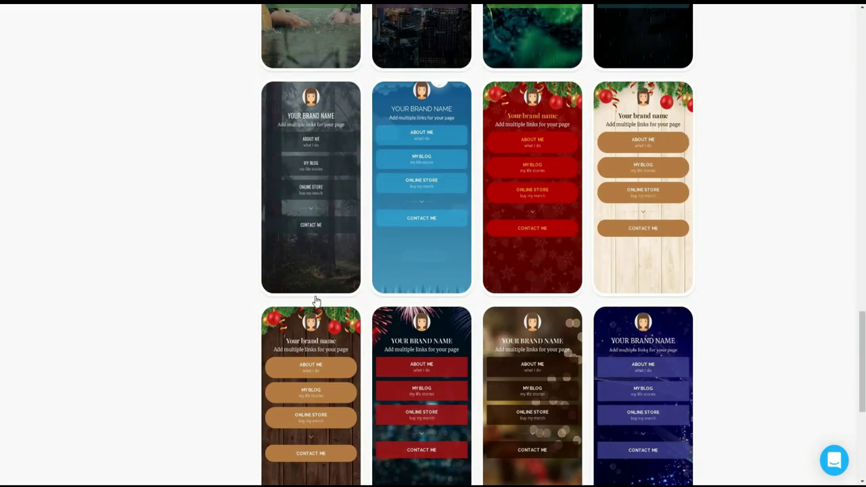
{"action": "scroll", "coordinate": [518, 306], "scroll_direction": "down", "scroll_amount": 3}
{"action": "scroll", "coordinate": [467, 328], "scroll_direction": "down", "scroll_amount": 3}
{"action": "scroll", "coordinate": [433, 326], "scroll_direction": "down", "scroll_amount": 2}
{"action": "scroll", "coordinate": [396, 325], "scroll_direction": "down", "scroll_amount": 3}
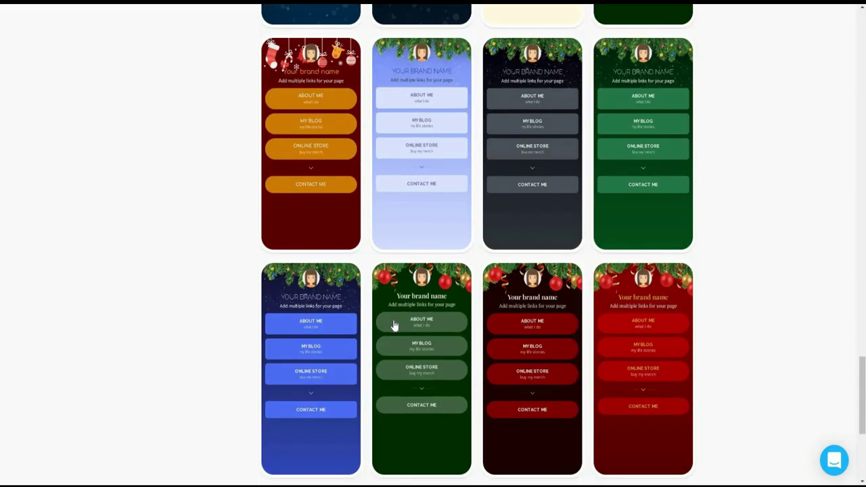
{"action": "scroll", "coordinate": [393, 325], "scroll_direction": "down", "scroll_amount": 2}
{"action": "scroll", "coordinate": [392, 326], "scroll_direction": "down", "scroll_amount": 3}
{"action": "scroll", "coordinate": [389, 321], "scroll_direction": "down", "scroll_amount": 2}
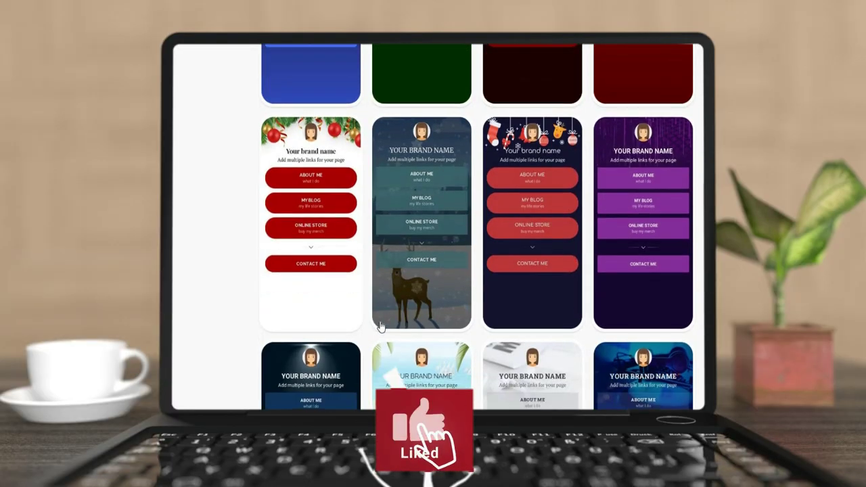
{"action": "scroll", "coordinate": [381, 313], "scroll_direction": "down", "scroll_amount": 3}
{"action": "scroll", "coordinate": [502, 329], "scroll_direction": "down", "scroll_amount": 1}
{"action": "scroll", "coordinate": [474, 342], "scroll_direction": "down", "scroll_amount": 2}
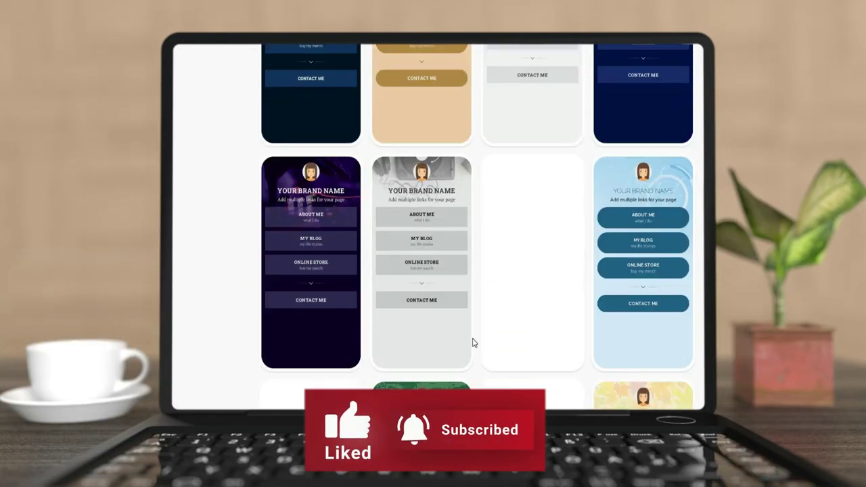
{"action": "left_click", "coordinate": [375, 342]}
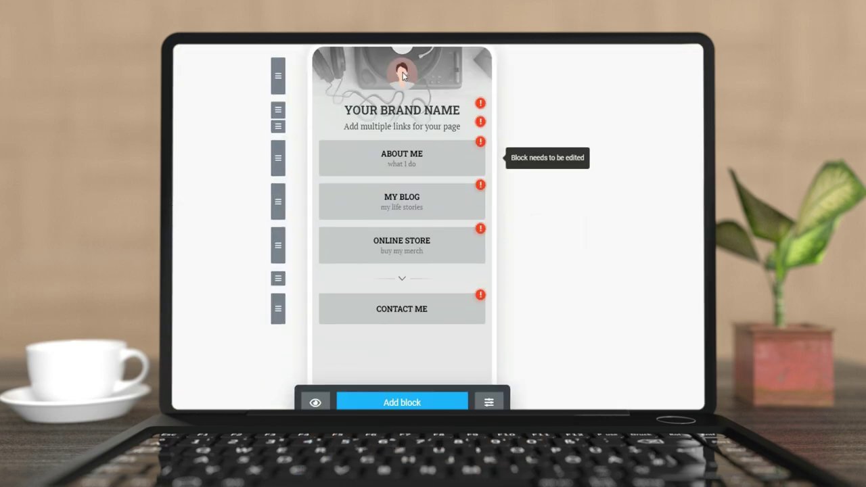
Step: Open the avatar block and set the avatar to its largest size
{"action": "left_click", "coordinate": [406, 71]}
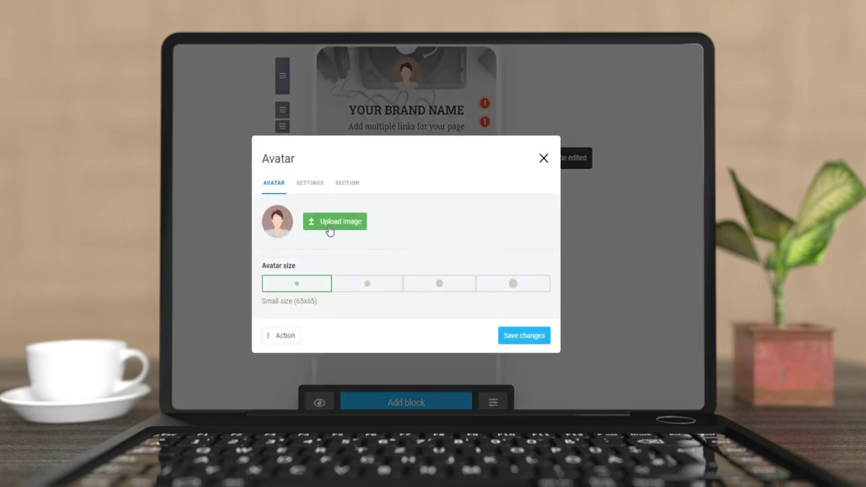
{"action": "left_click", "coordinate": [311, 183]}
{"action": "left_click", "coordinate": [343, 213]}
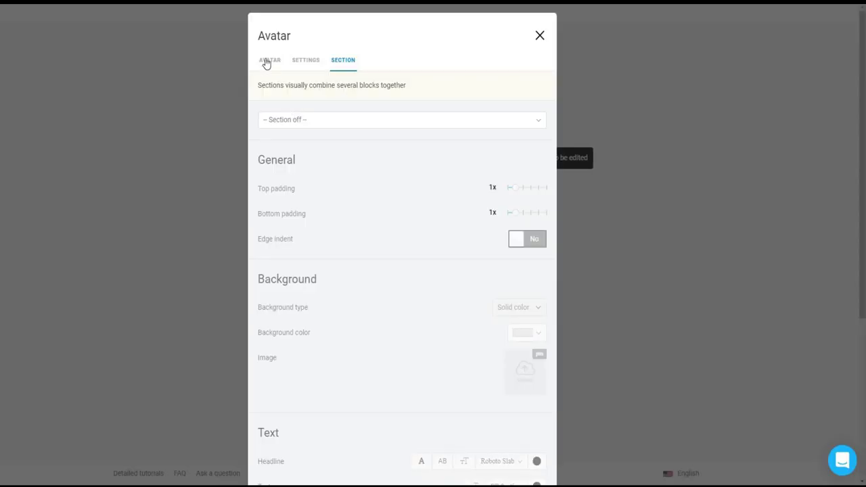
{"action": "left_click", "coordinate": [266, 59]}
{"action": "left_click", "coordinate": [372, 288]}
{"action": "left_click", "coordinate": [439, 287]}
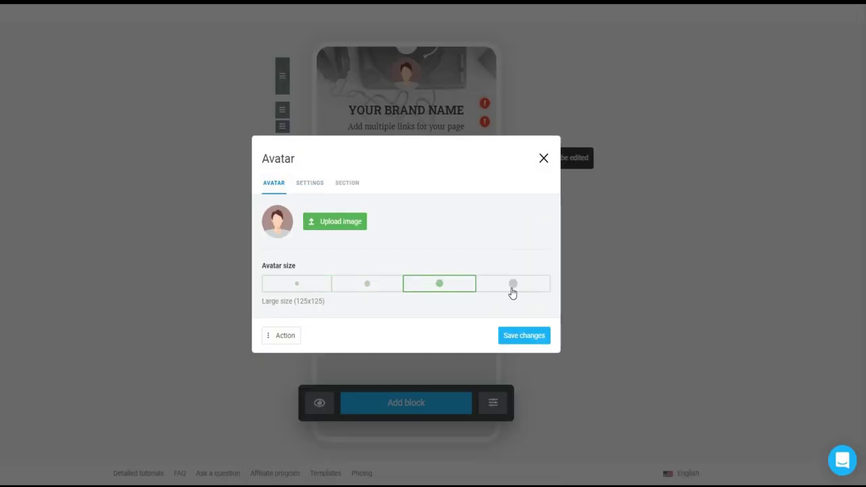
{"action": "left_click", "coordinate": [512, 288]}
Step: Upload the portrait photo 3.png as the avatar image
{"action": "left_click", "coordinate": [364, 230]}
{"action": "left_click", "coordinate": [277, 125]}
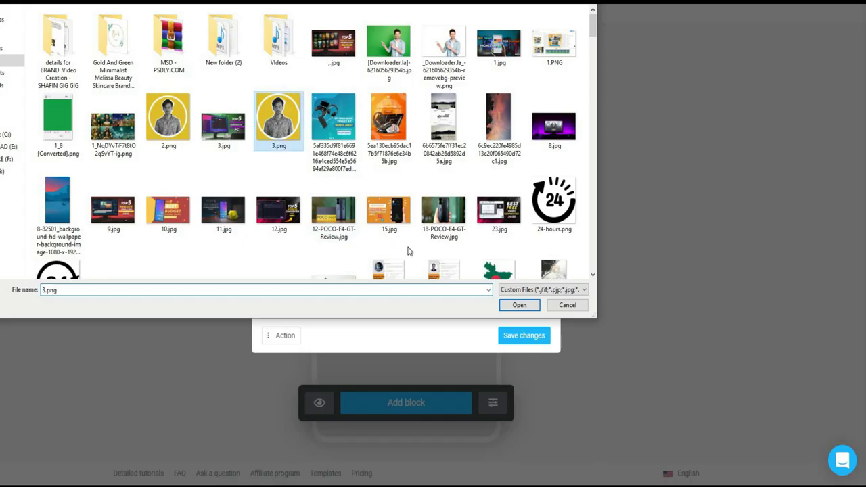
{"action": "left_click", "coordinate": [516, 303]}
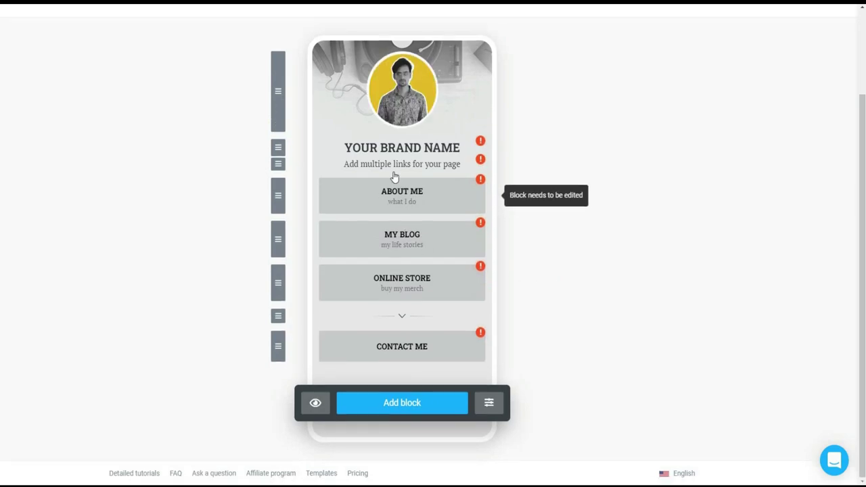
Step: Replace the YOUR BRAND NAME headline with 'SHAFIN TECH' and save
{"action": "left_click", "coordinate": [401, 150]}
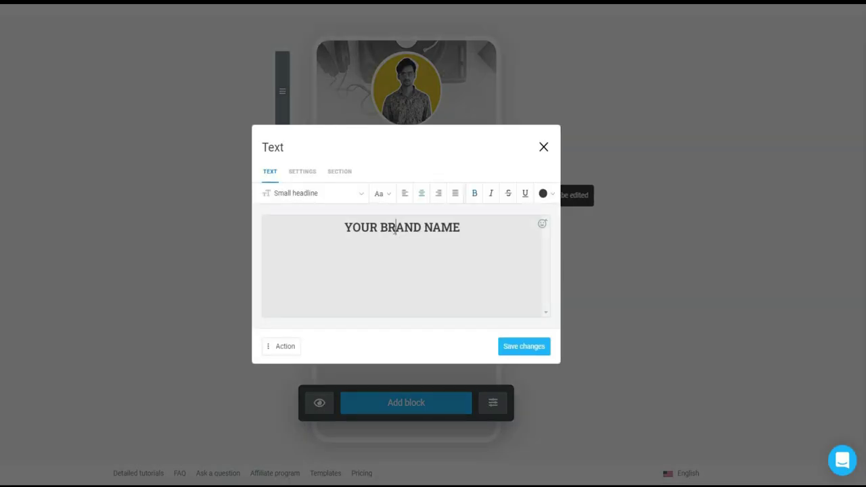
{"action": "triple_click", "coordinate": [395, 229]}
{"action": "type", "text": "SHAF"}
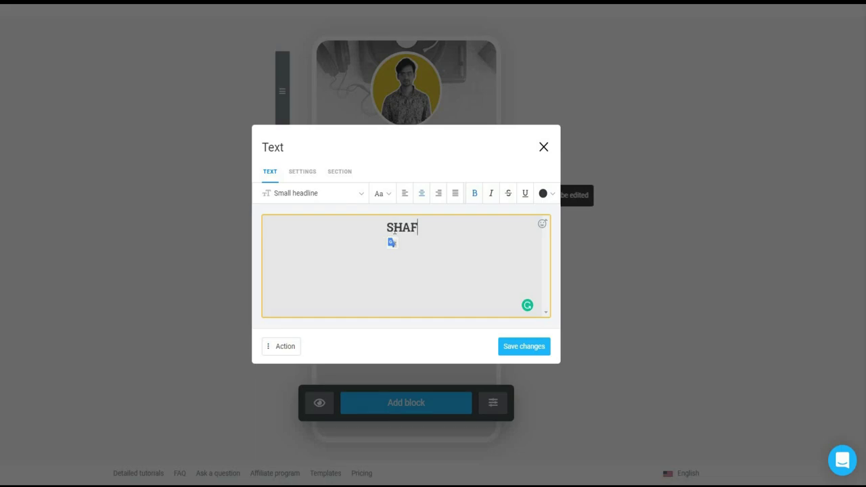
{"action": "type", "text": "IN TECV"}
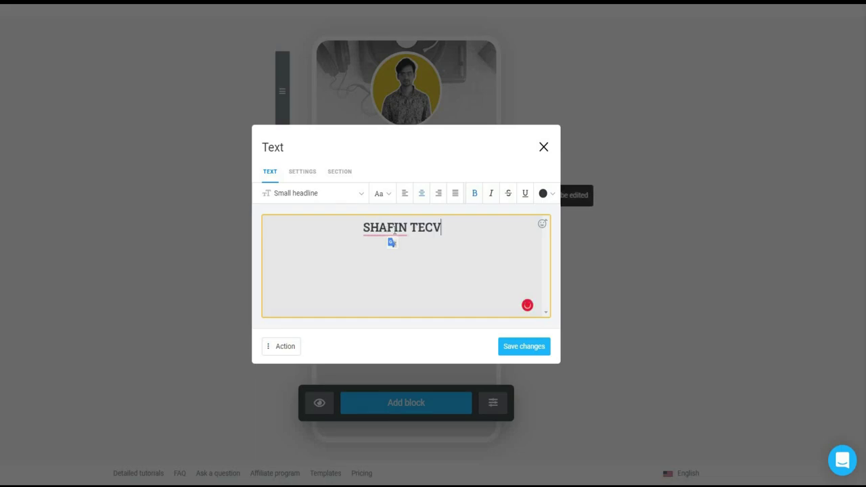
{"action": "key", "text": "BackSpace"}
{"action": "type", "text": "J"}
{"action": "key", "text": "BackSpace"}
{"action": "type", "text": "Q"}
{"action": "key", "text": "BackSpace"}
{"action": "type", "text": "J"}
{"action": "key", "text": "BackSpace"}
{"action": "type", "text": "H"}
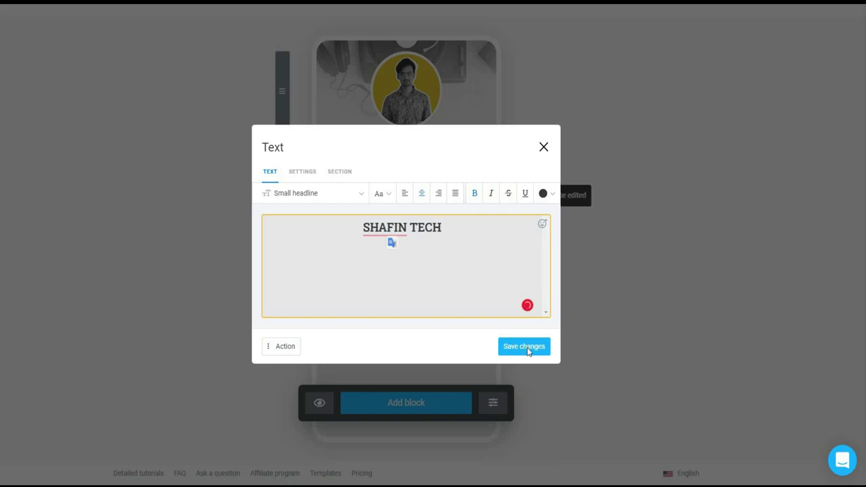
{"action": "left_click", "coordinate": [529, 351]}
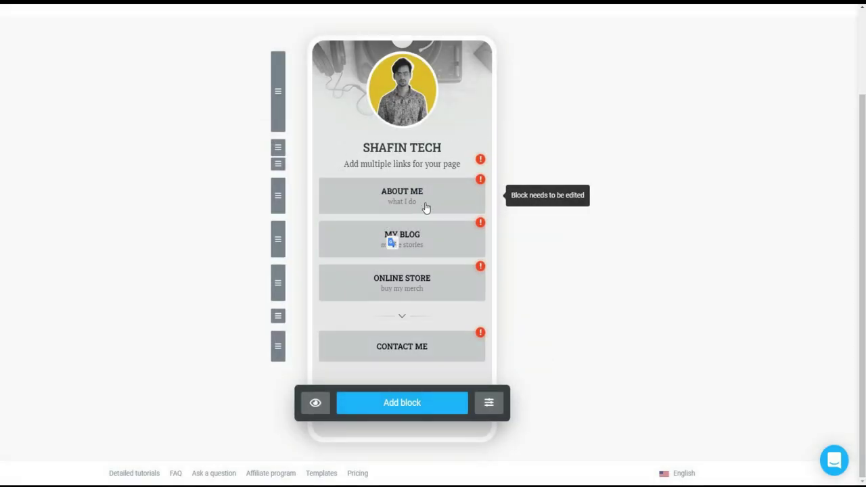
Step: Add a new Link block and browse its thumbnail icons for the circled exclamation mark
{"action": "left_click", "coordinate": [399, 412]}
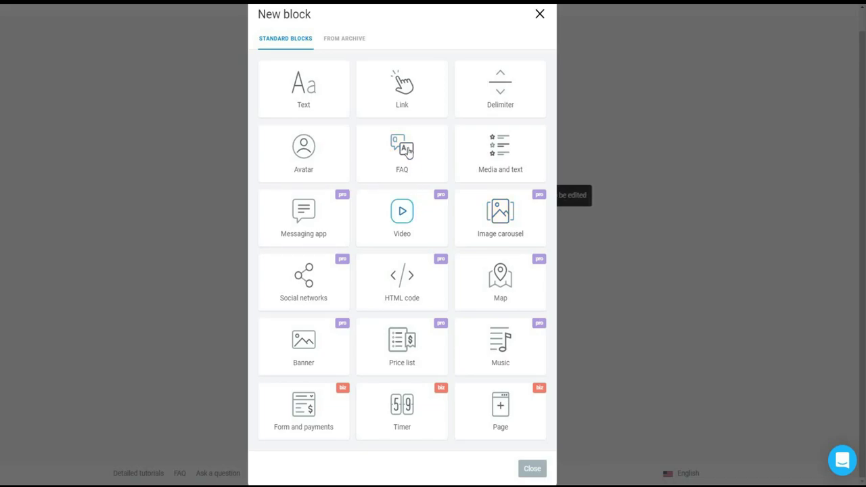
{"action": "left_click", "coordinate": [399, 91]}
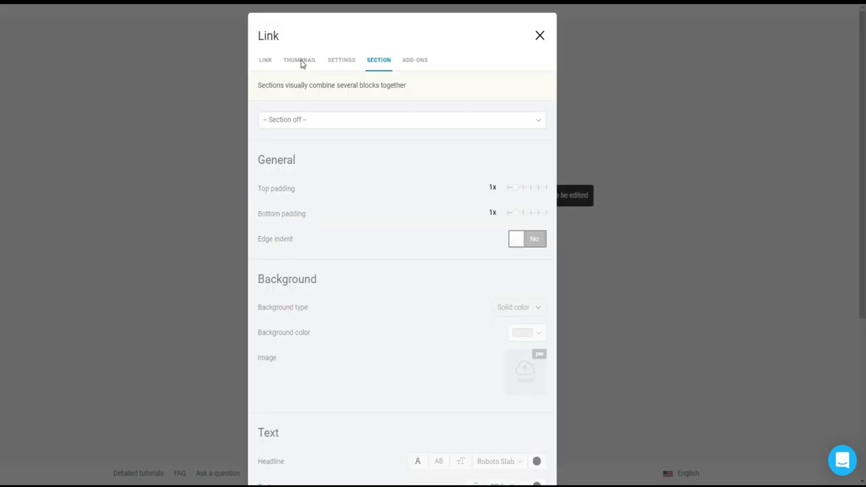
{"action": "left_click", "coordinate": [300, 60]}
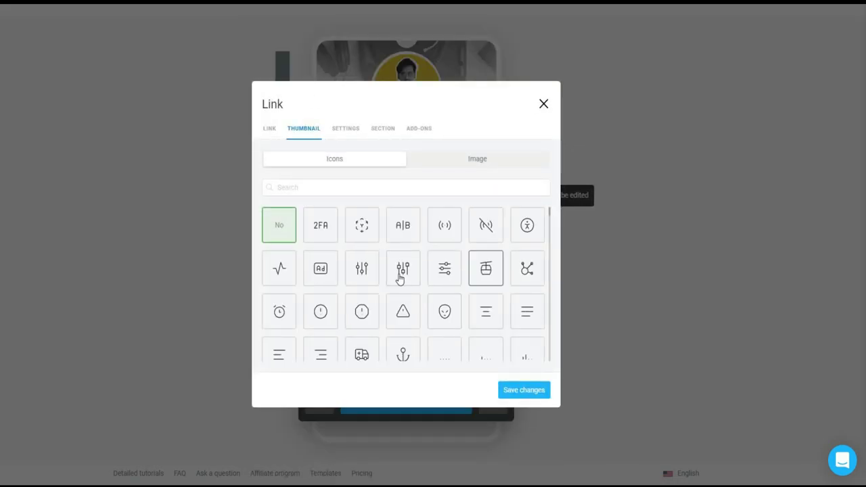
{"action": "scroll", "coordinate": [328, 271], "scroll_direction": "down", "scroll_amount": 1}
{"action": "scroll", "coordinate": [326, 265], "scroll_direction": "down", "scroll_amount": 2}
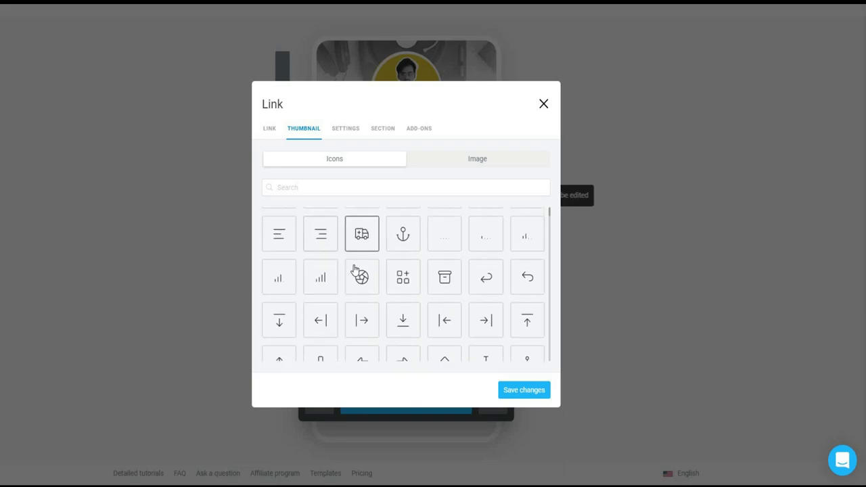
{"action": "scroll", "coordinate": [494, 299], "scroll_direction": "down", "scroll_amount": 3}
{"action": "scroll", "coordinate": [489, 299], "scroll_direction": "down", "scroll_amount": 1}
{"action": "scroll", "coordinate": [489, 302], "scroll_direction": "down", "scroll_amount": 2}
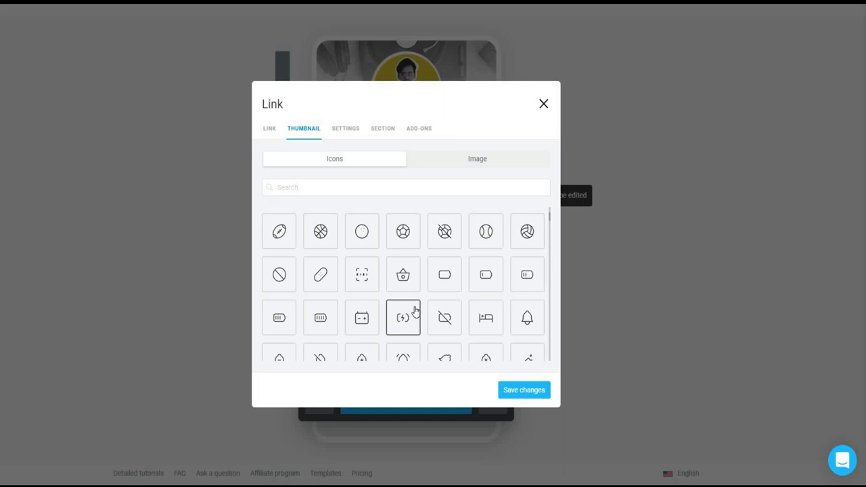
{"action": "scroll", "coordinate": [414, 309], "scroll_direction": "down", "scroll_amount": 2}
{"action": "scroll", "coordinate": [414, 311], "scroll_direction": "down", "scroll_amount": 2}
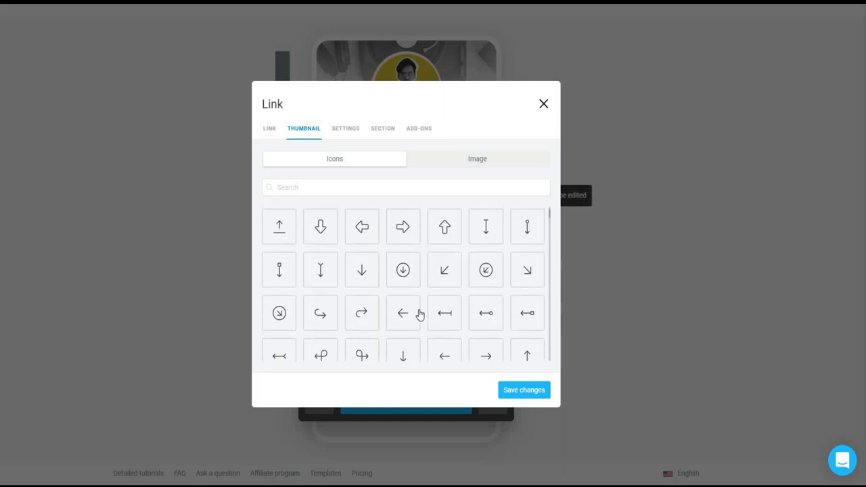
{"action": "scroll", "coordinate": [419, 315], "scroll_direction": "up", "scroll_amount": 1}
{"action": "scroll", "coordinate": [418, 312], "scroll_direction": "up", "scroll_amount": 2}
{"action": "scroll", "coordinate": [392, 315], "scroll_direction": "up", "scroll_amount": 5}
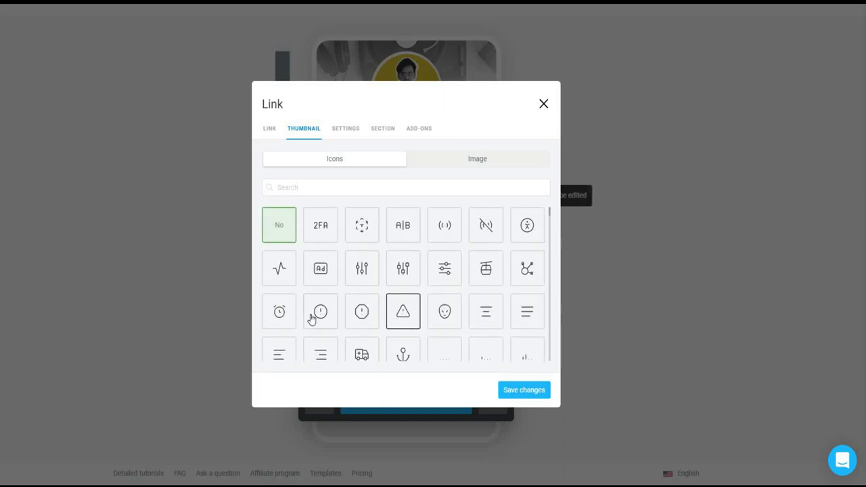